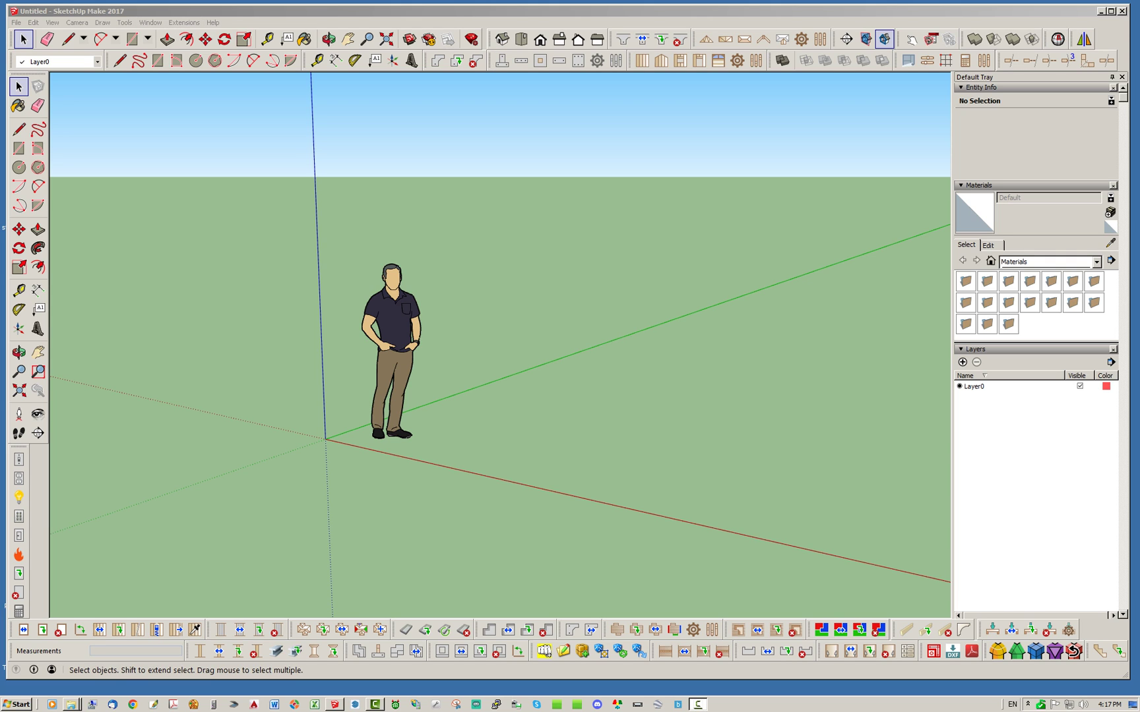
Step: Draw a guide grid with 1' spacing on the ground, starting at the origin and extending along the red and green axes
left_click(945, 61)
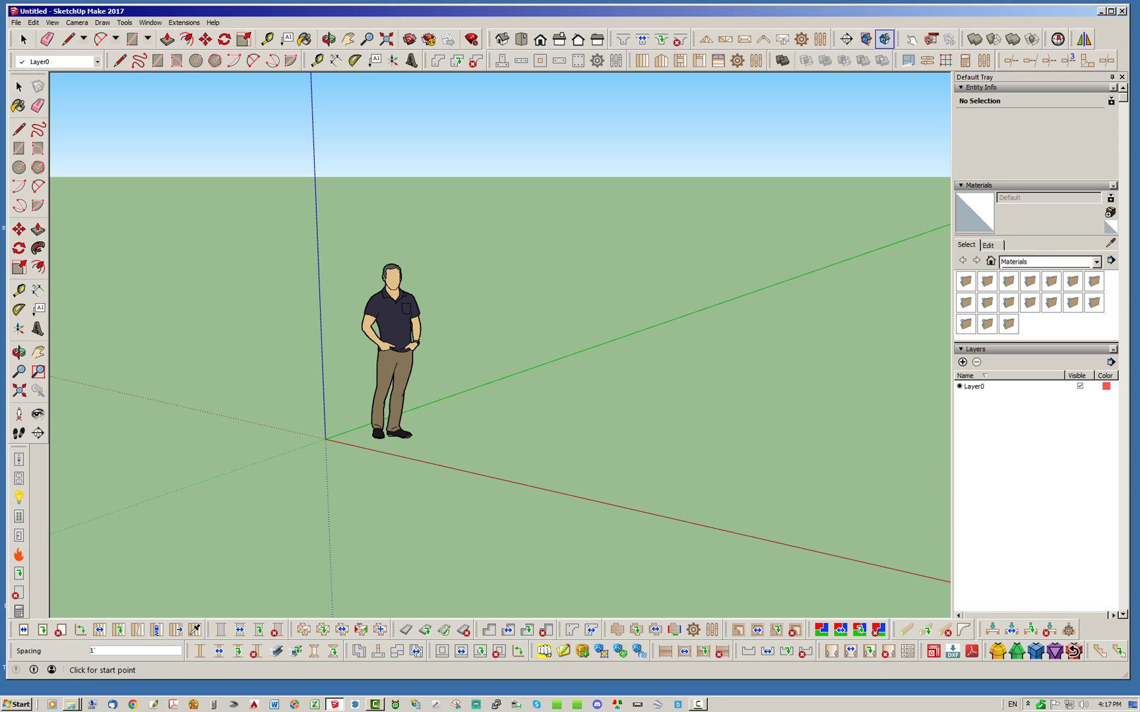
left_click(325, 438)
scroll(153, 316, "down", 3)
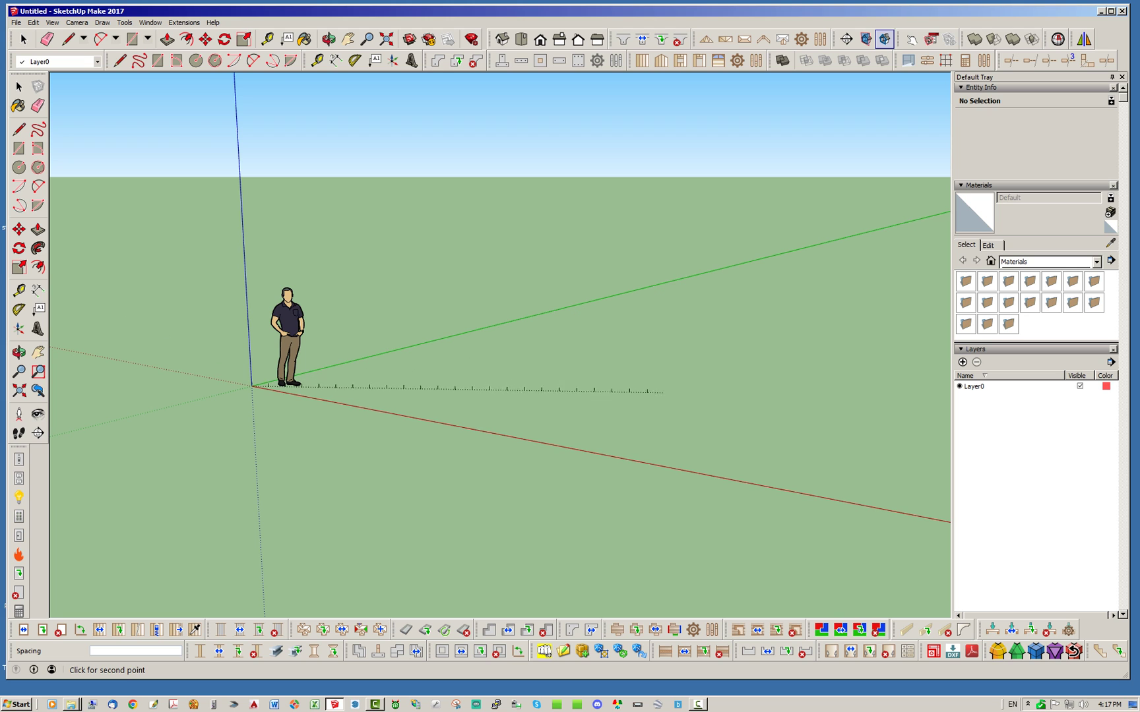
left_click(884, 510)
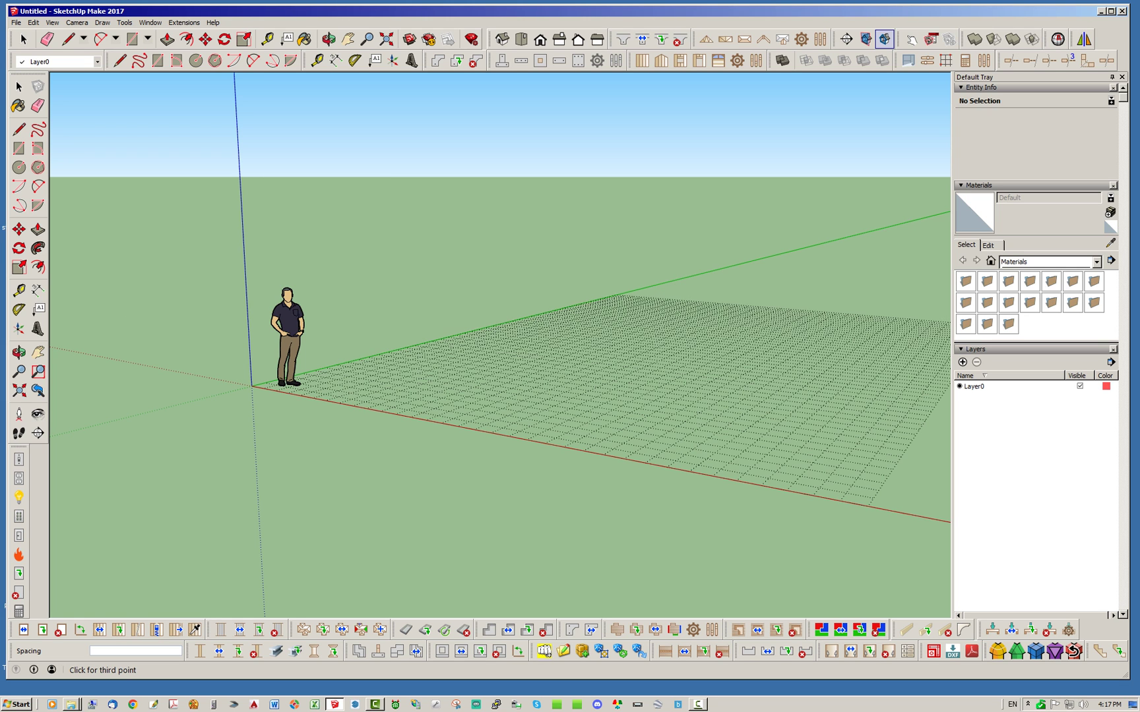
left_click(883, 310)
middle_click_drag(877, 317, 890, 396)
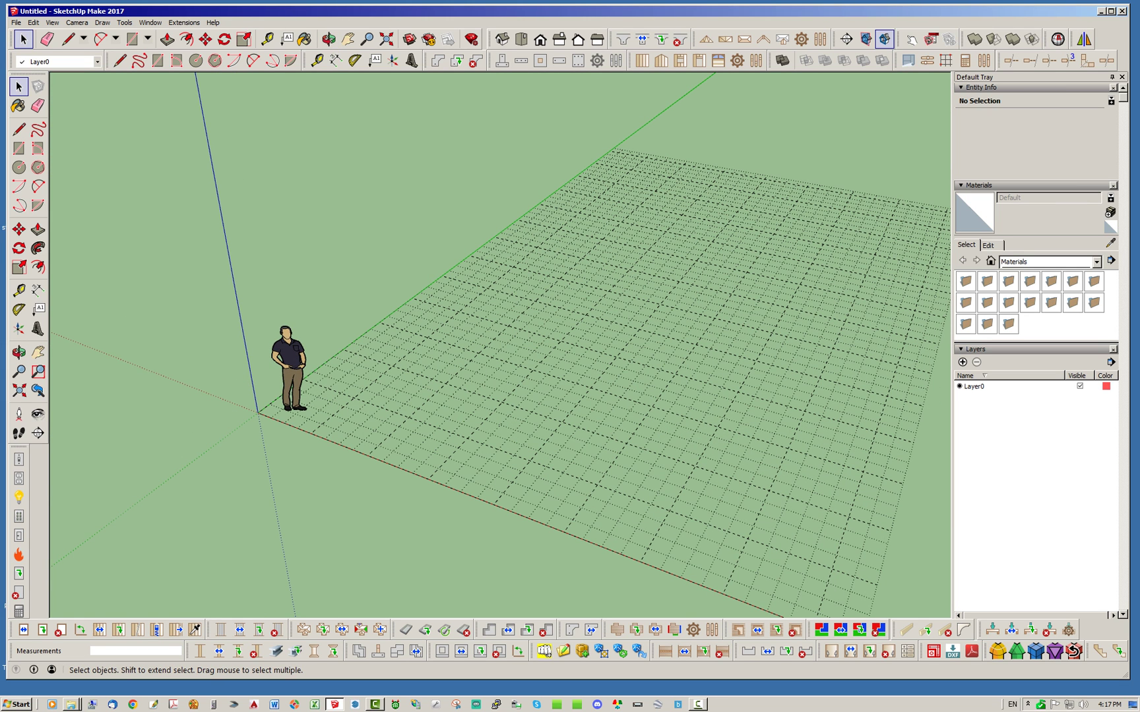
Step: Start a rectangular wall assembly, set its wall framing to ICF and update the settings
left_click(643, 60)
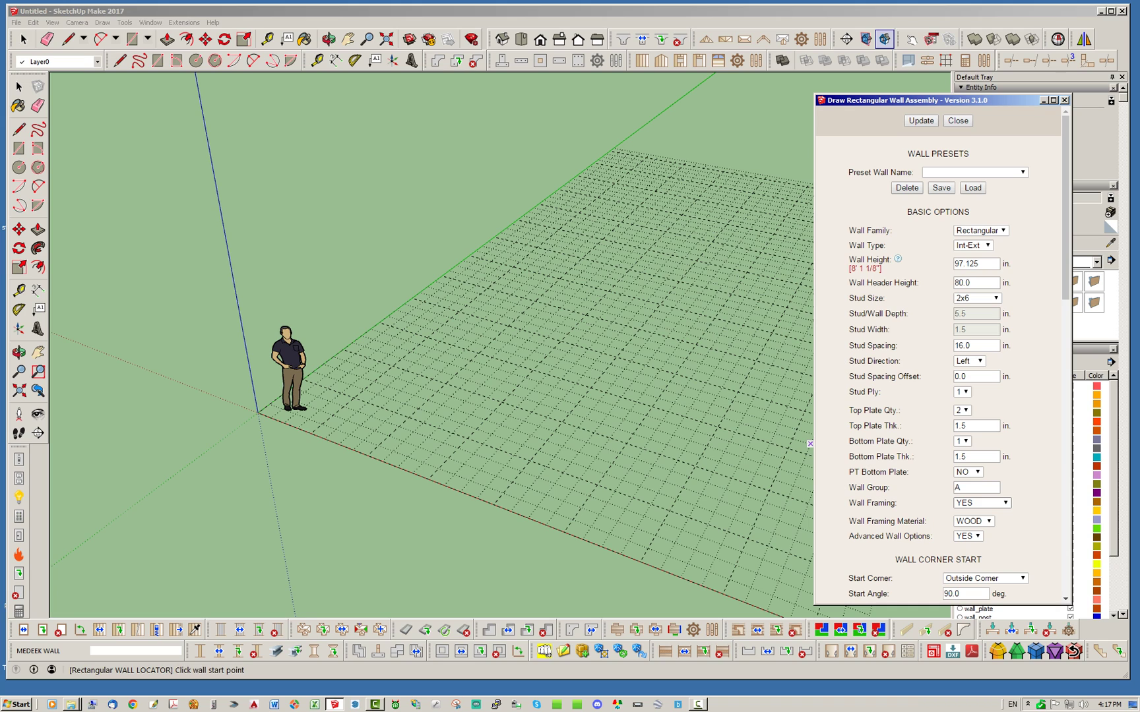
left_click(989, 503)
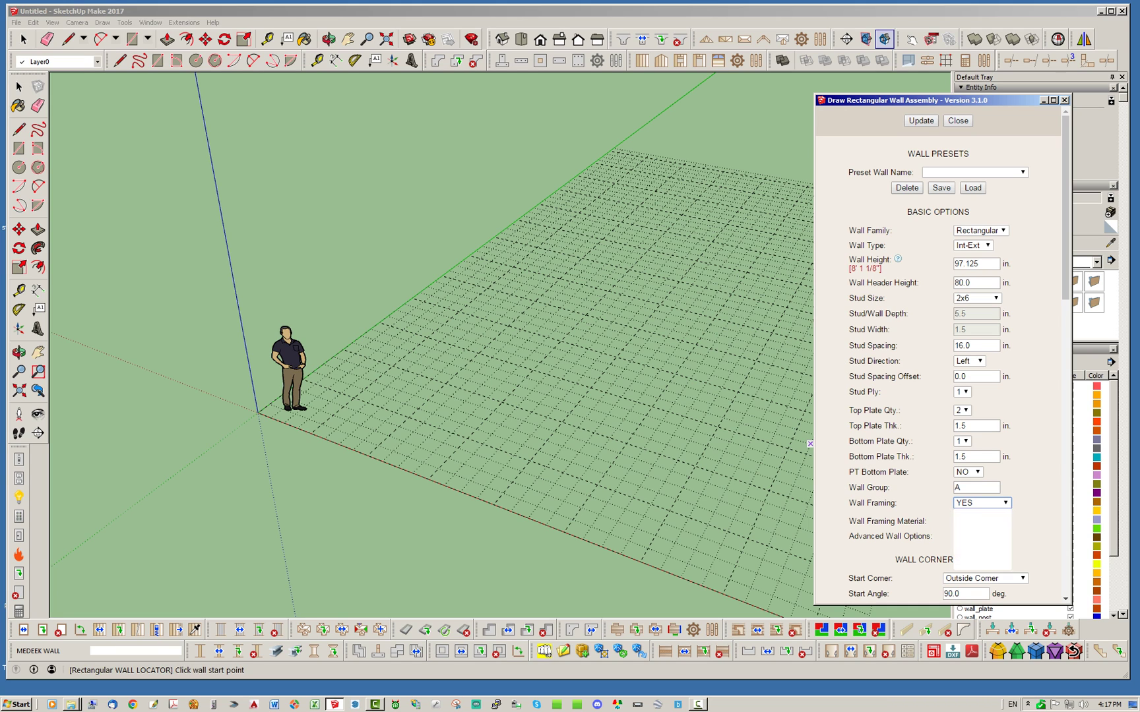
key("Down")
key("Down")
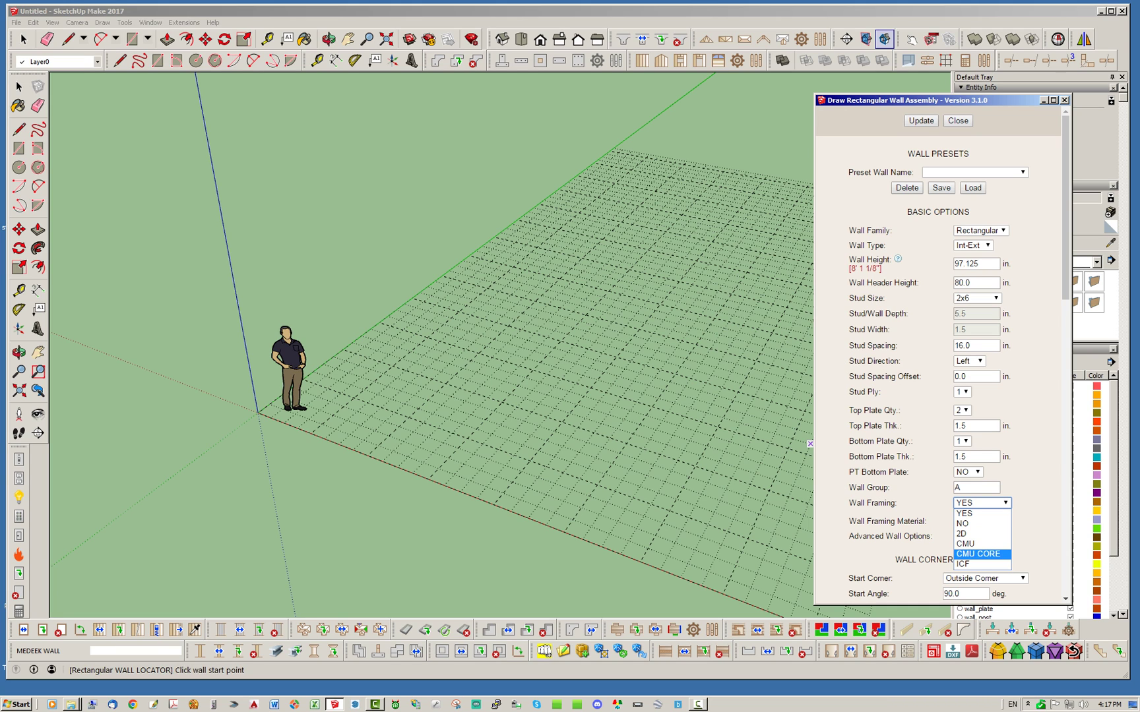
key("Return")
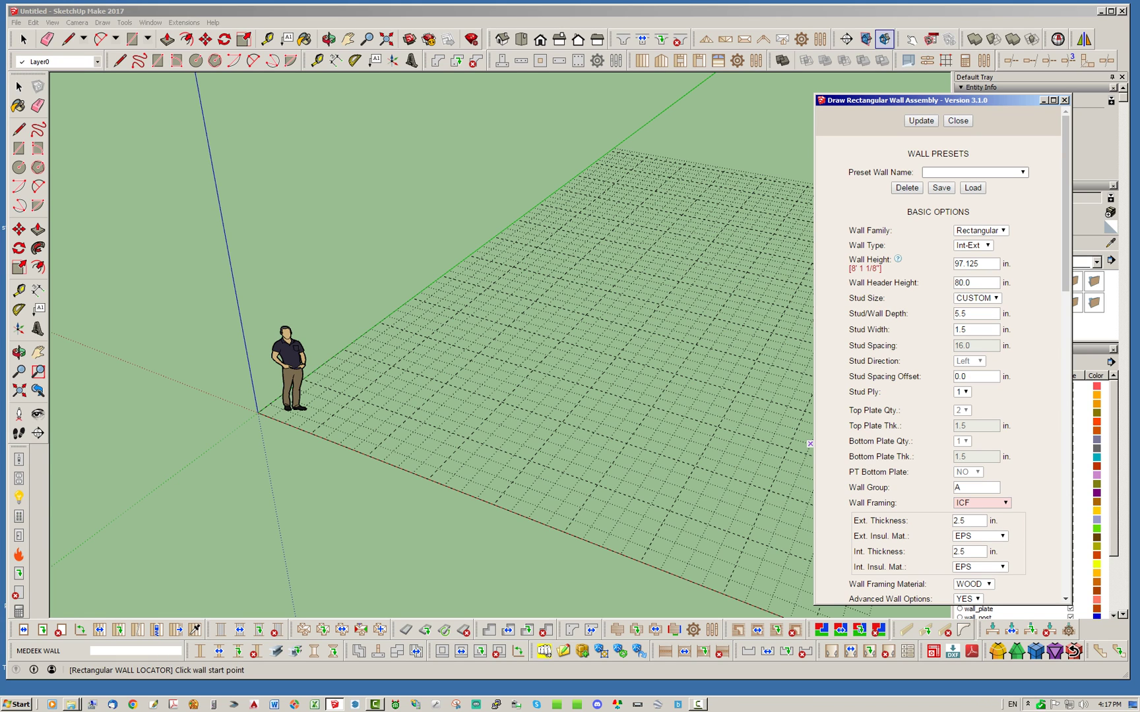
left_click(921, 122)
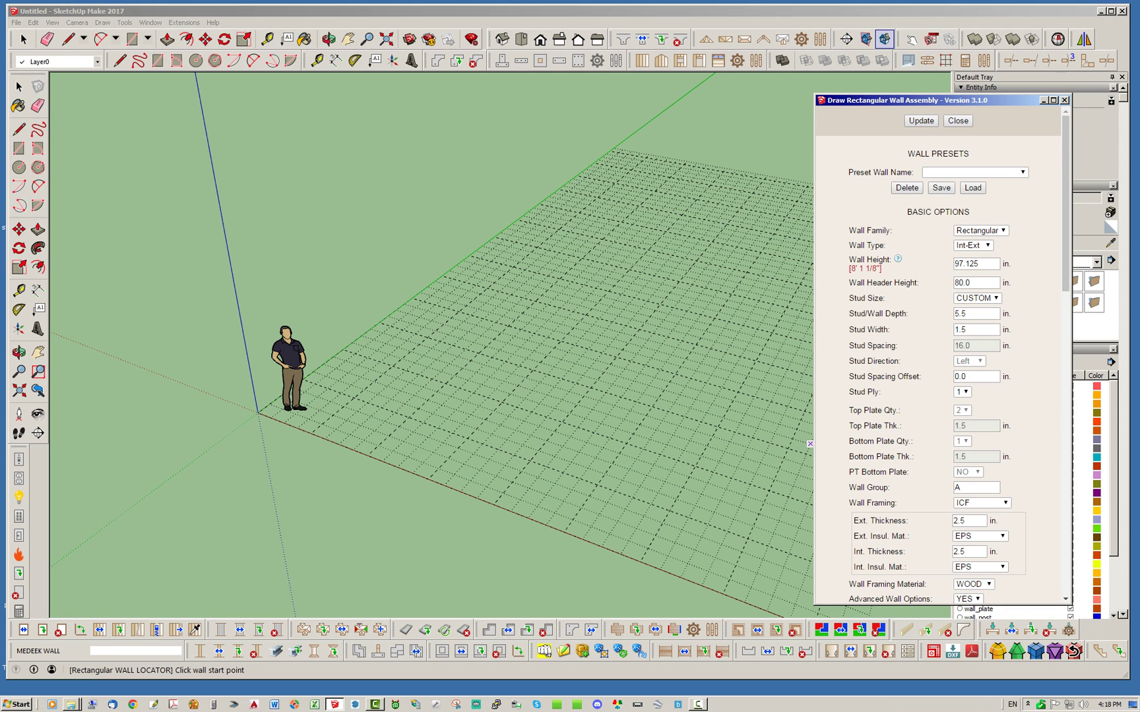
Step: Set the stud/wall depth to 12 in. and update the wall settings
double_click(962, 314)
type("12")
key("Return")
left_click(921, 121)
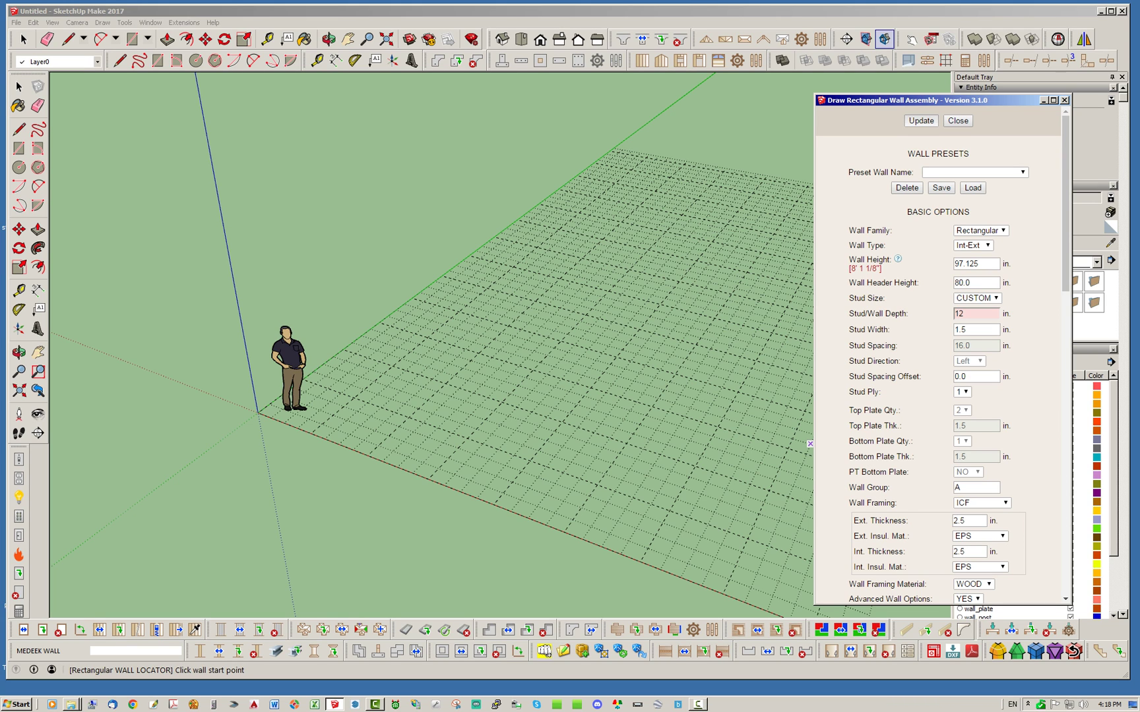
left_click(921, 121)
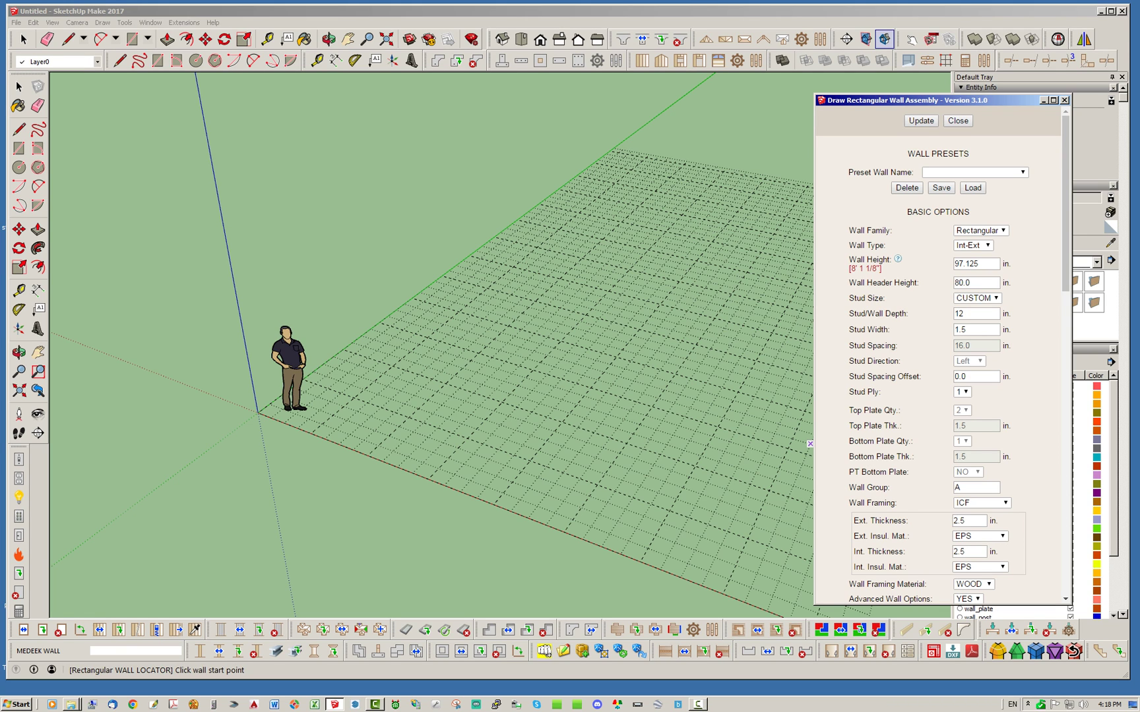
Step: Review the ICF insulation material choices, keeping EPS for the exterior, and check the remaining basic and corner options
left_click_drag(1067, 205, 1066, 247)
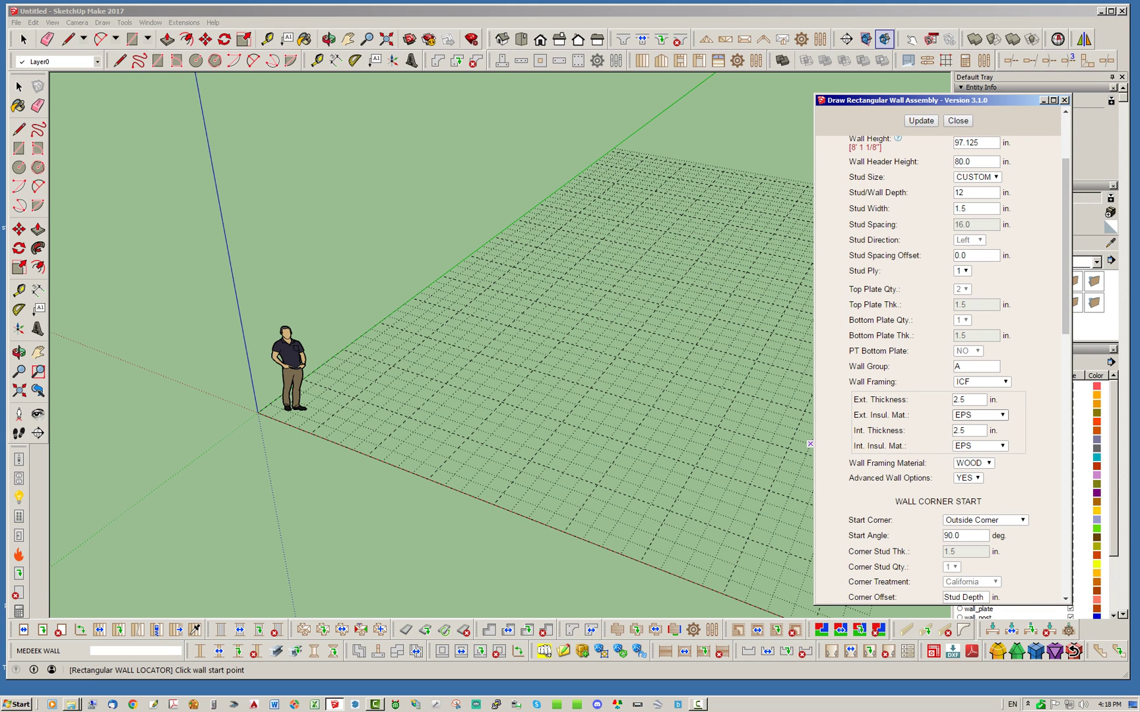
left_click(979, 414)
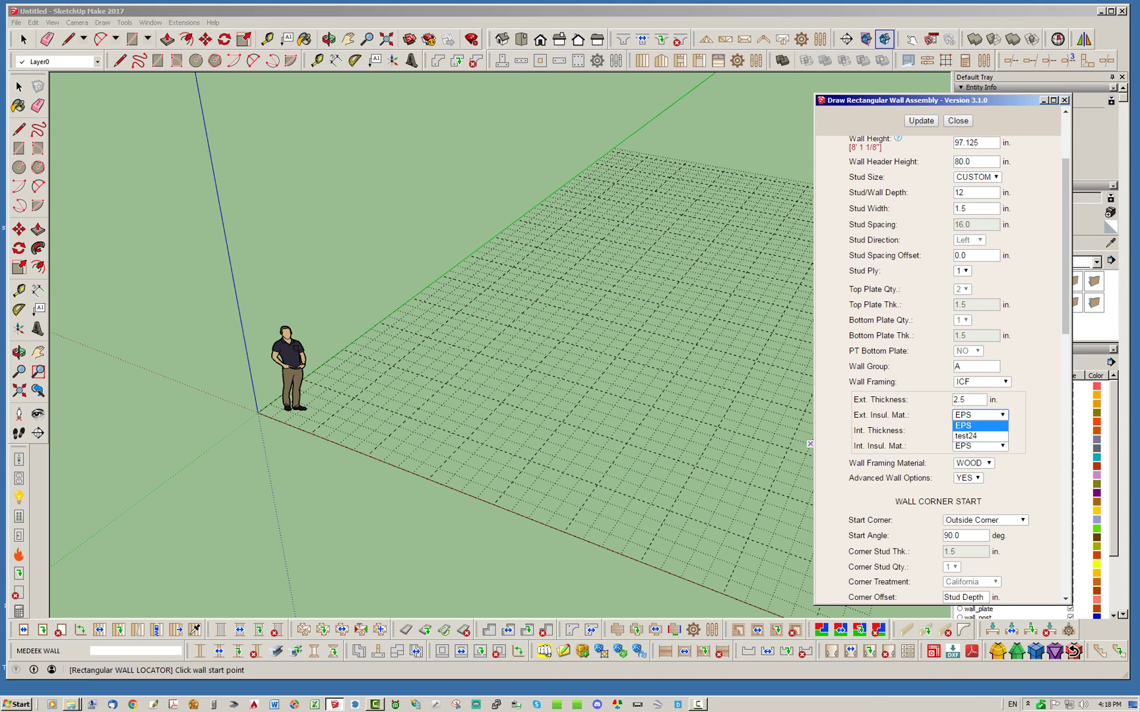
left_click(979, 426)
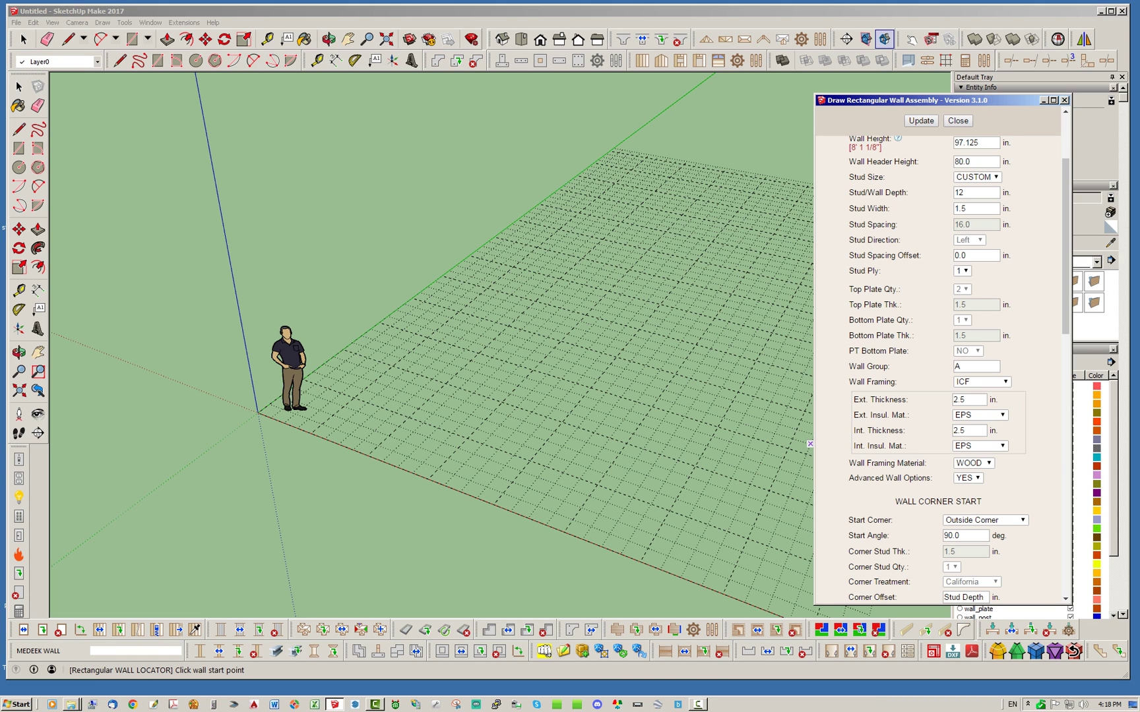
scroll(937, 356, "down", 2)
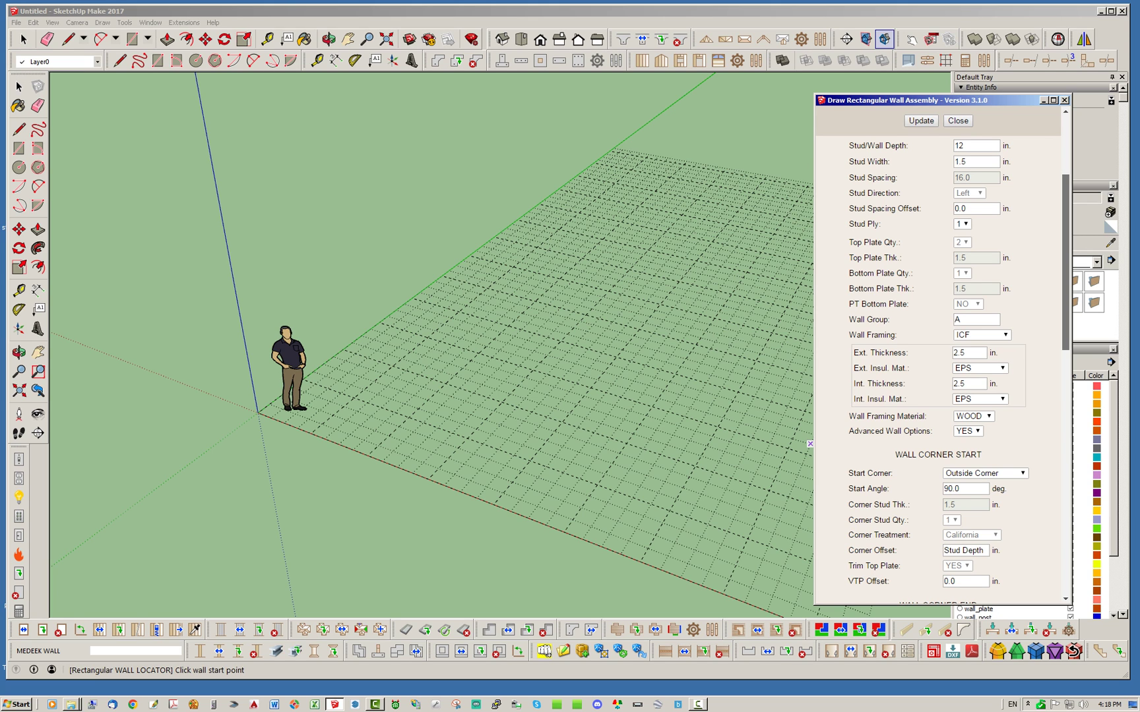
scroll(924, 369, "up", 5)
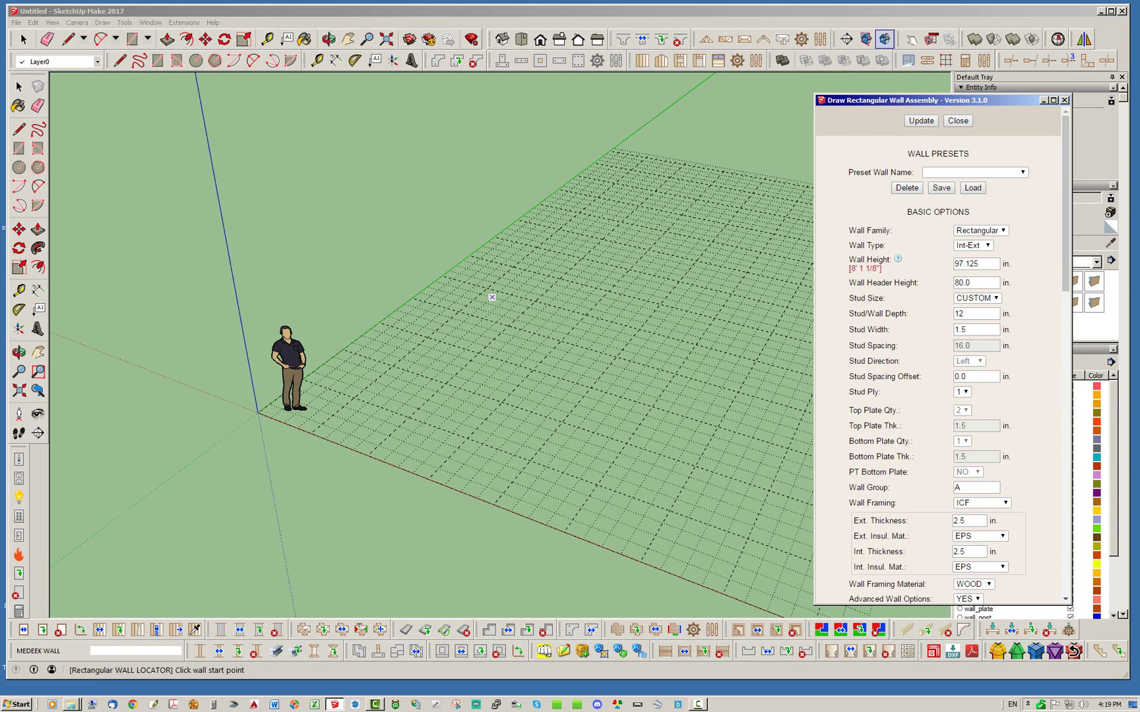
Step: Draw the first ICF wall 20' long on the grid, parallel to the red axis
scroll(356, 409, "up", 1)
left_click(355, 394)
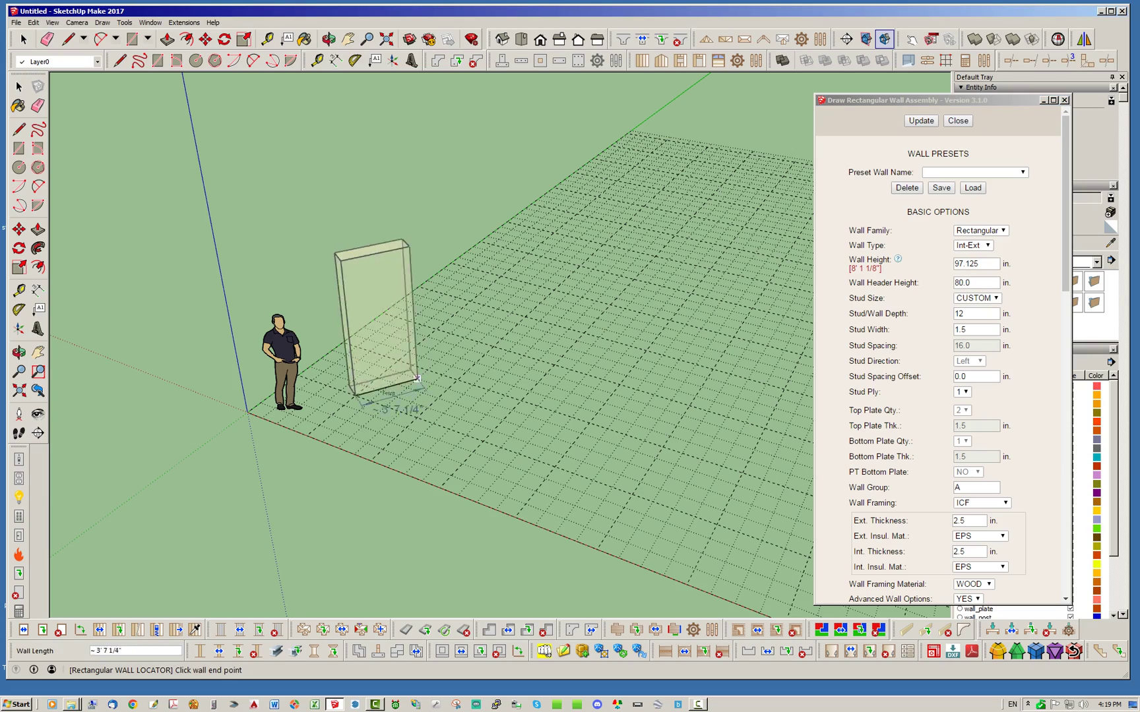
scroll(417, 378, "down", 1)
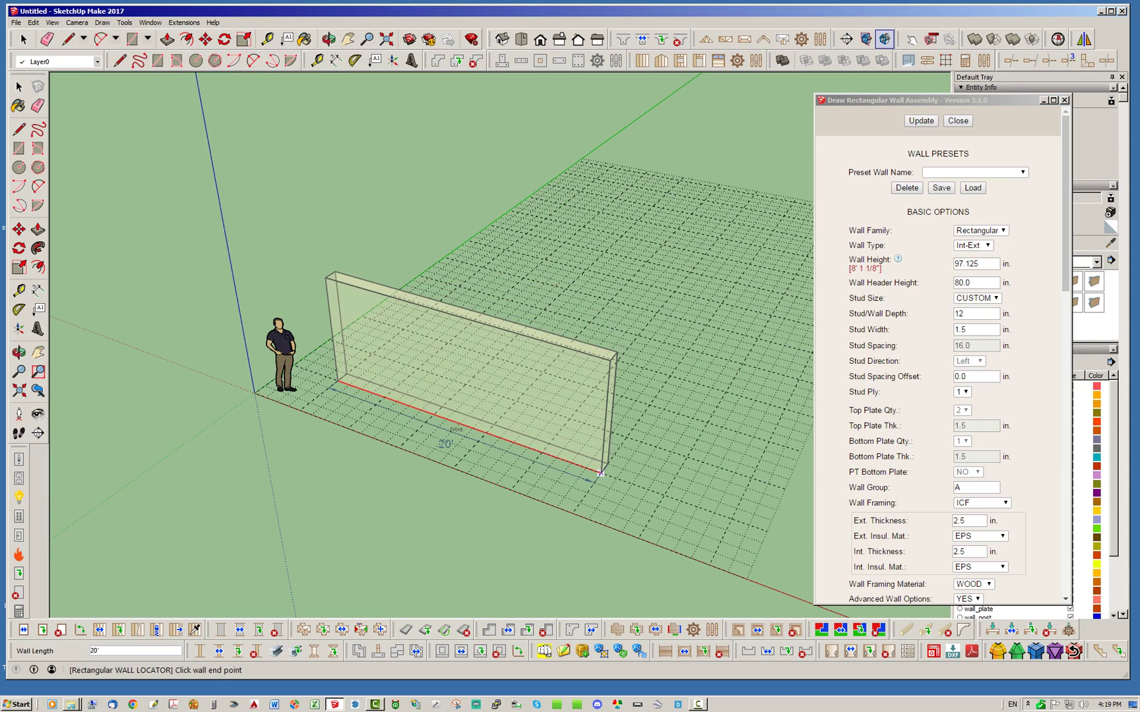
left_click(600, 473)
Step: Continue from the end of the first wall with a 16' wall parallel to the green axis
middle_click_drag(603, 471, 528, 436)
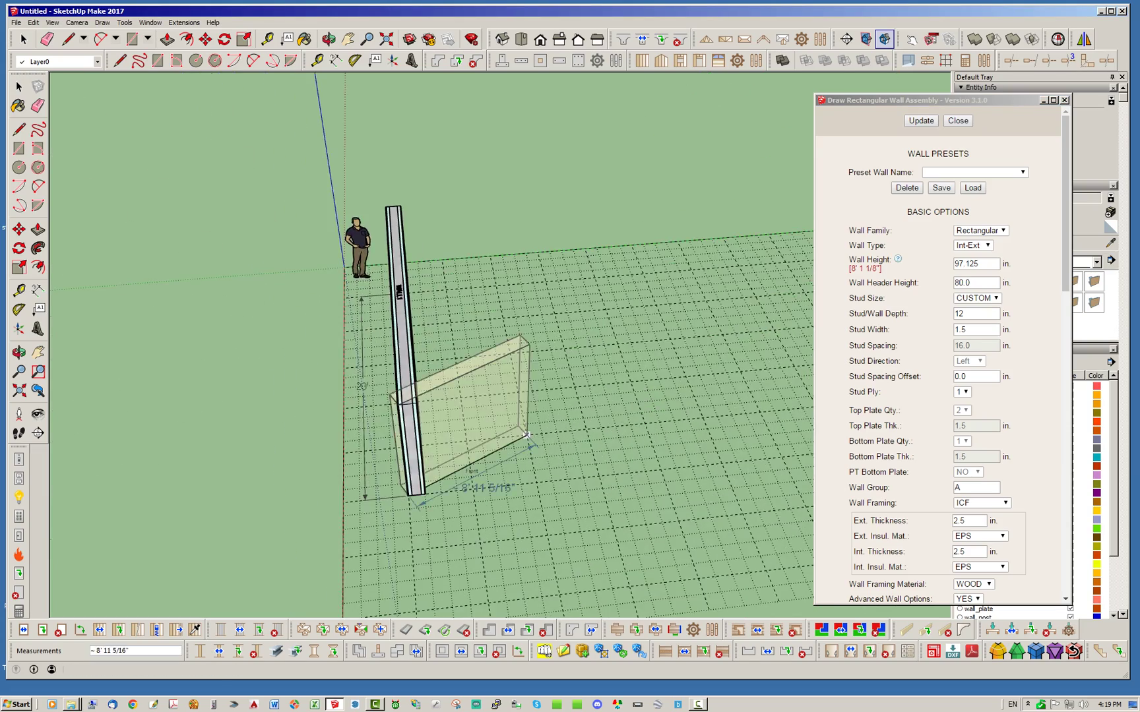
scroll(526, 435, "up", 2)
middle_click_drag(704, 467, 561, 454)
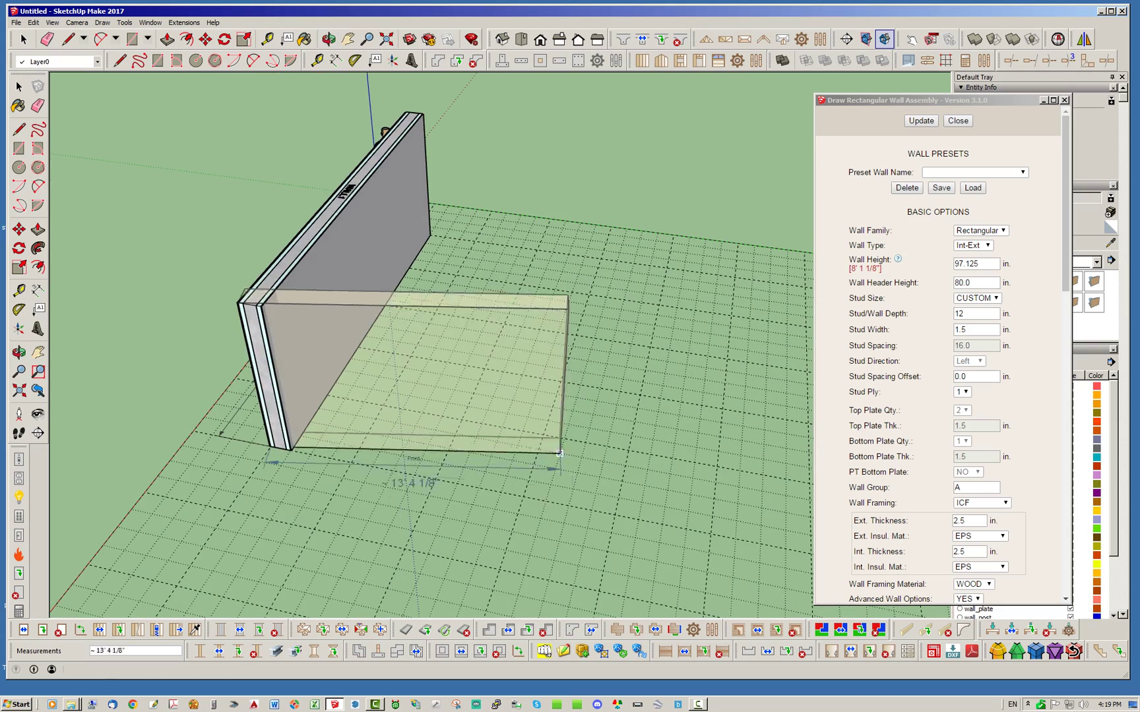
left_click(619, 512)
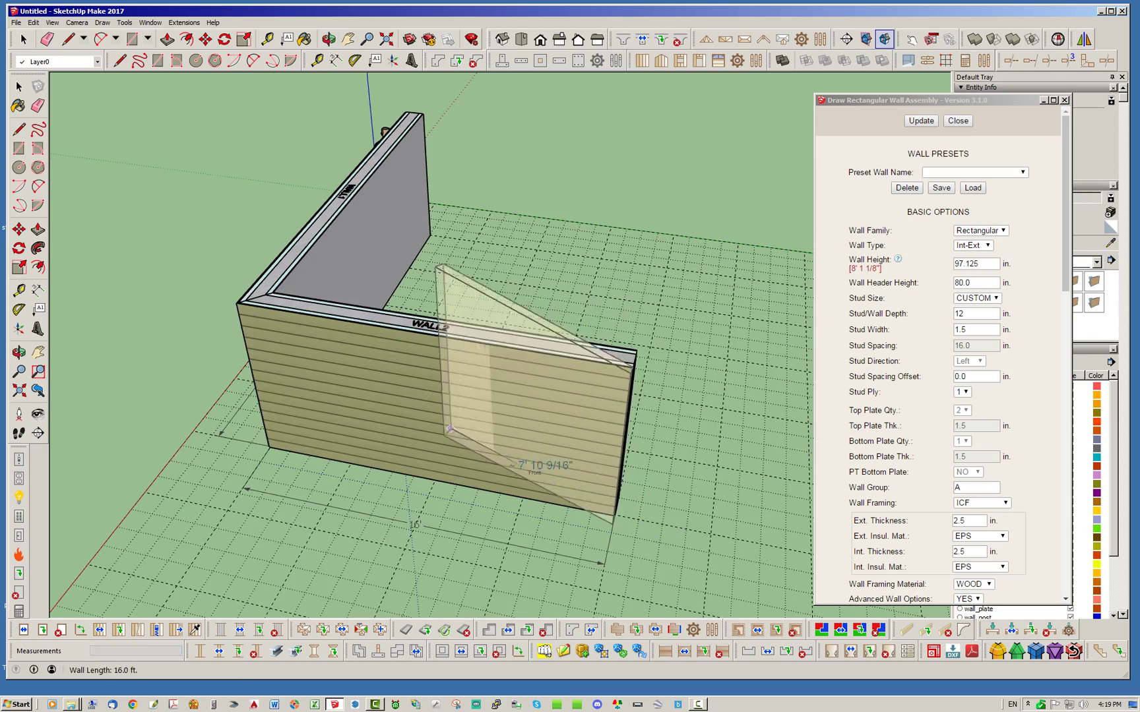
Step: Add an 8' wall running outward from the end of the 16' wall, parallel to the red axis
middle_click_drag(317, 423, 405, 392)
scroll(406, 391, "down", 3)
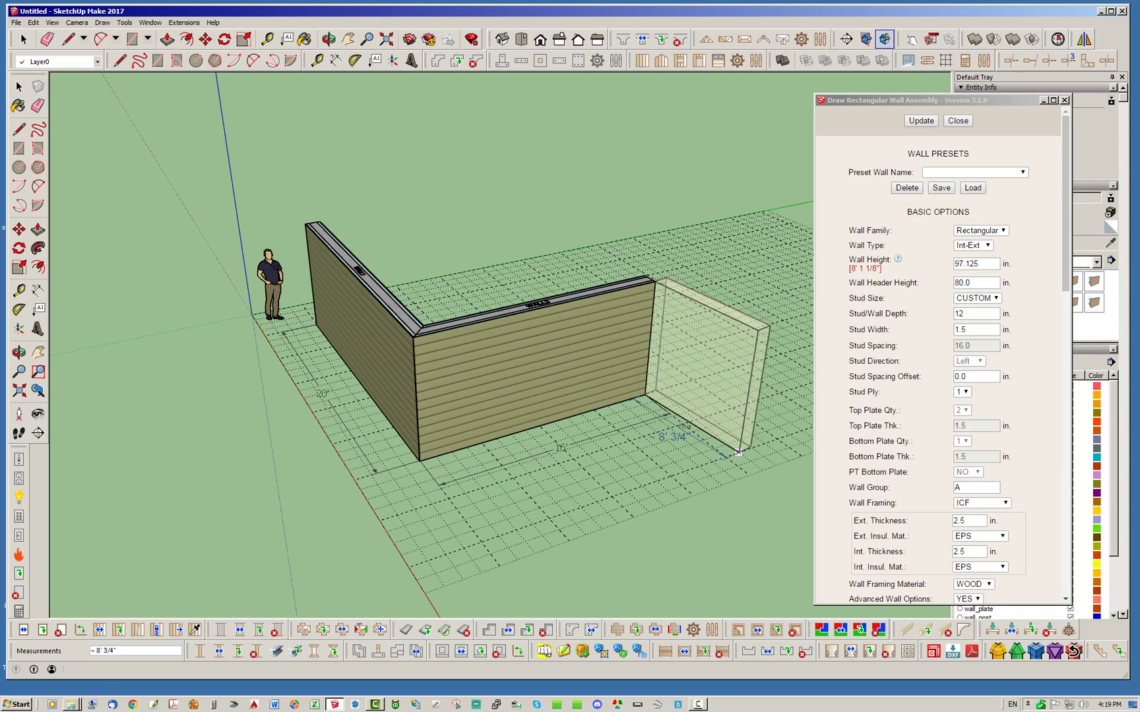
left_click(725, 456)
Step: Add a 12' wall parallel to the green axis from the end of the 8' wall
middle_click_drag(726, 456, 432, 484)
middle_click_drag(465, 429, 481, 390)
scroll(408, 322, "down", 1)
scroll(459, 446, "up", 2)
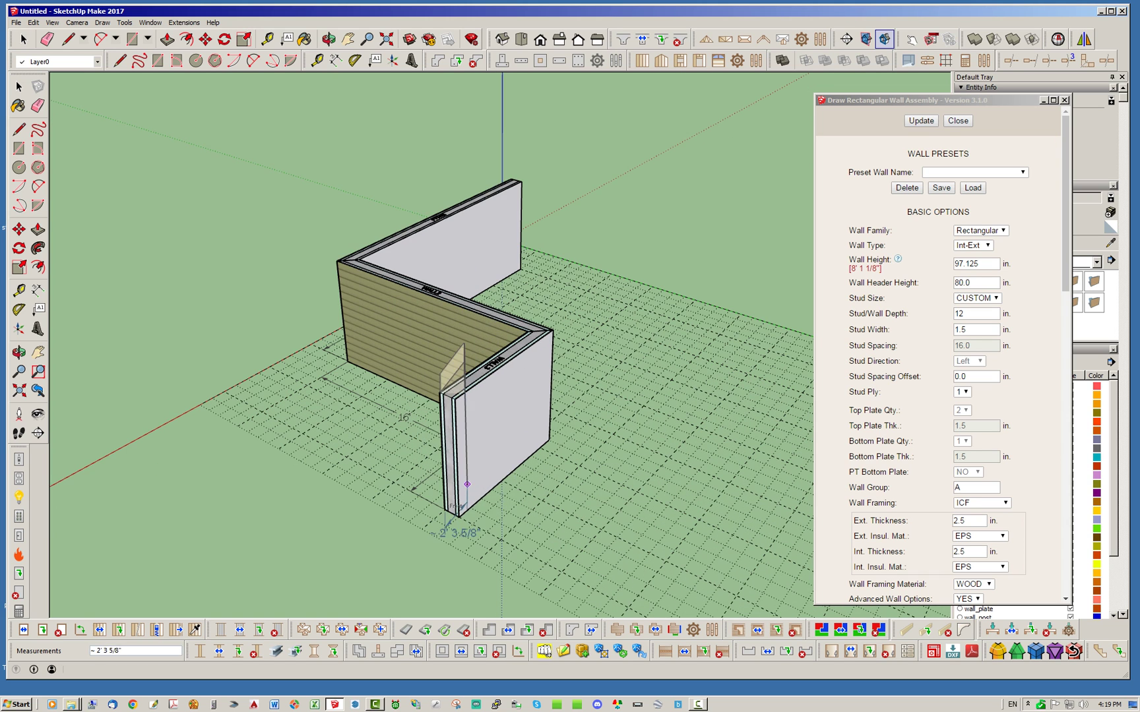
scroll(471, 432, "down", 2)
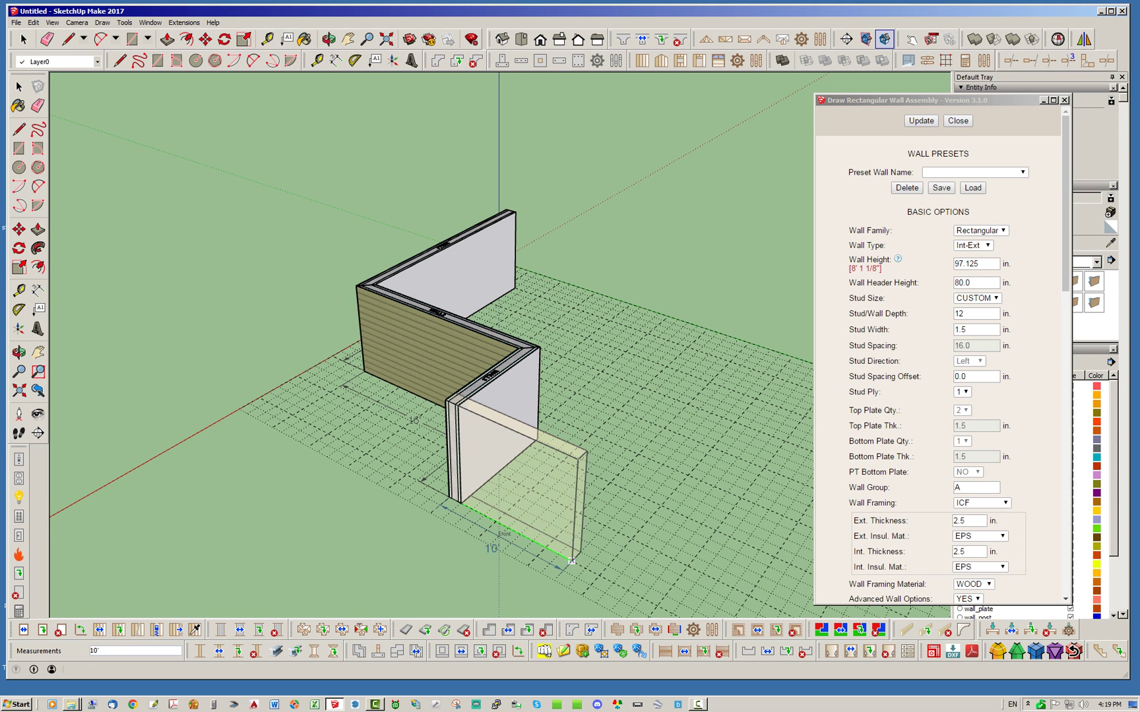
left_click(598, 576)
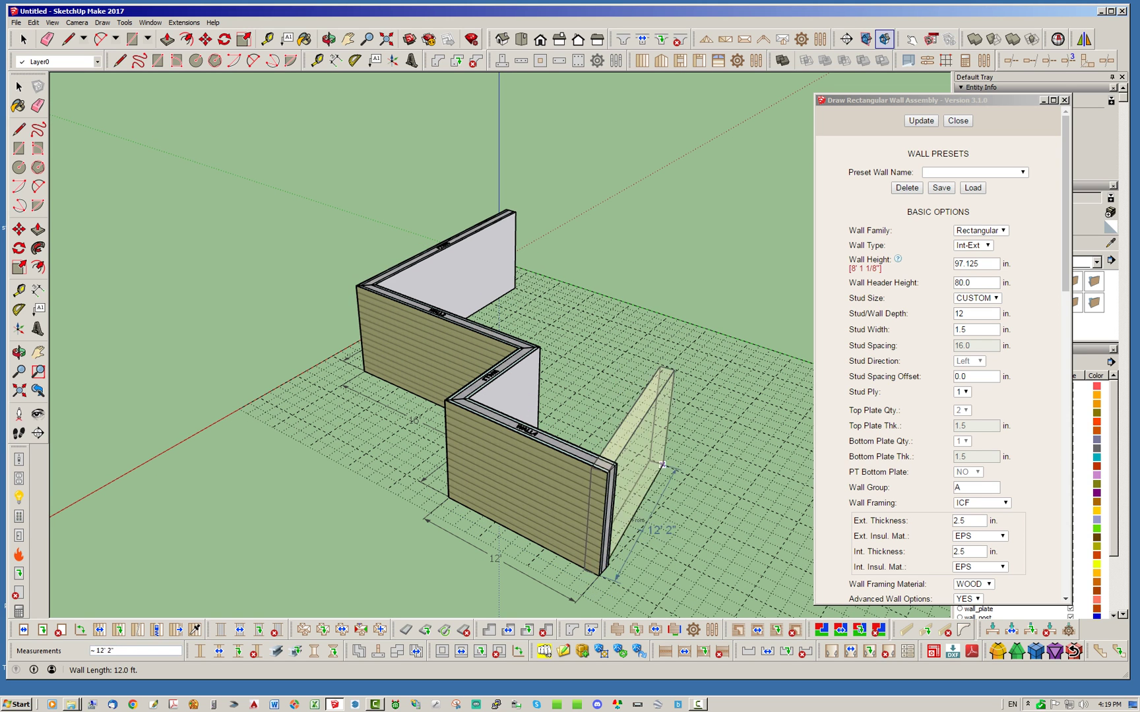
Step: Draw a 28' back wall parallel to the red axis and close the outline at the first wall's start with a 28' side wall
middle_click_drag(646, 514, 399, 436)
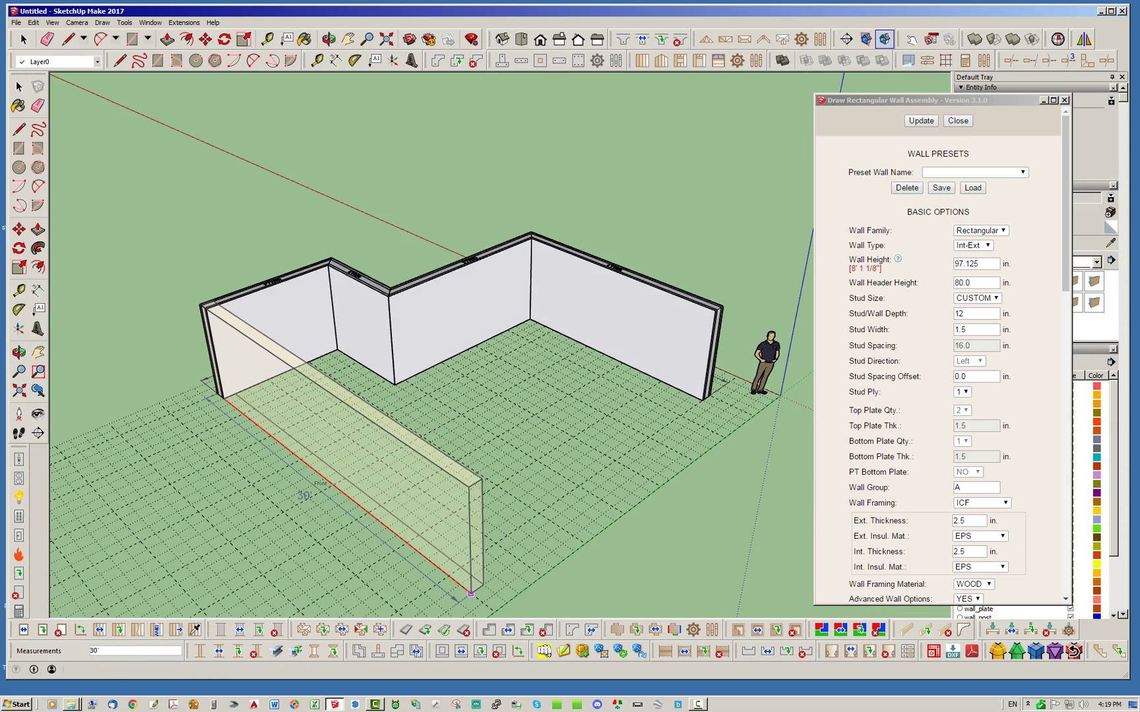
left_click(448, 576)
middle_click_drag(448, 576, 501, 554)
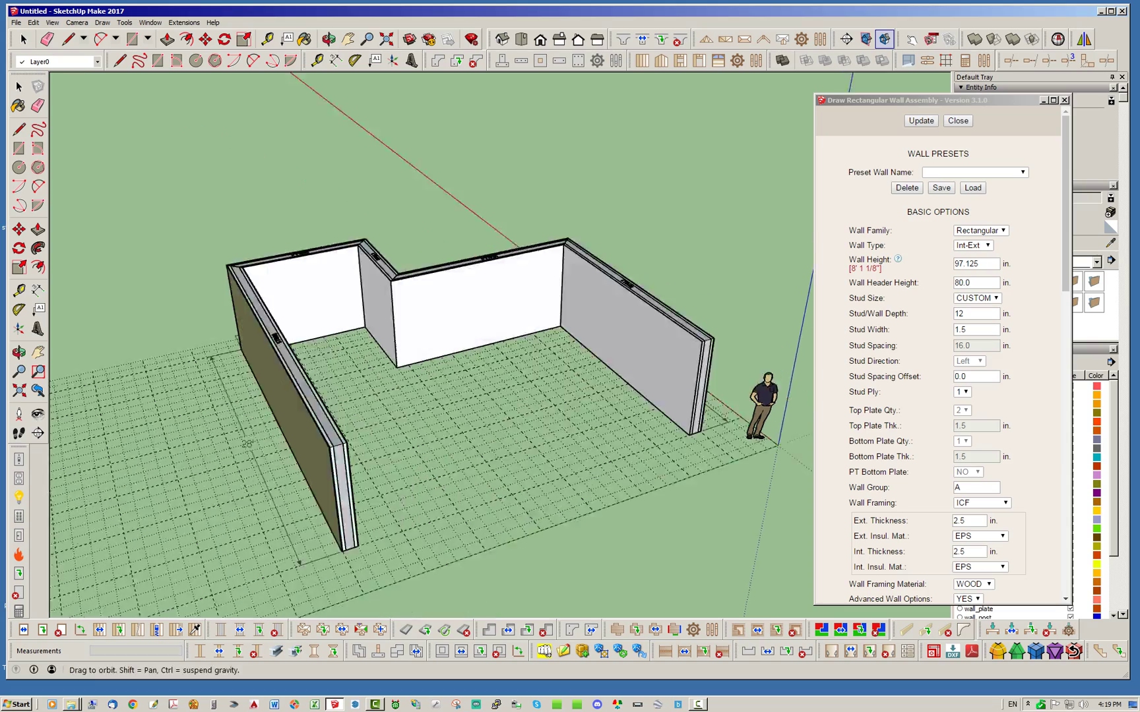
scroll(573, 481, "up", 8)
scroll(572, 481, "up", 4)
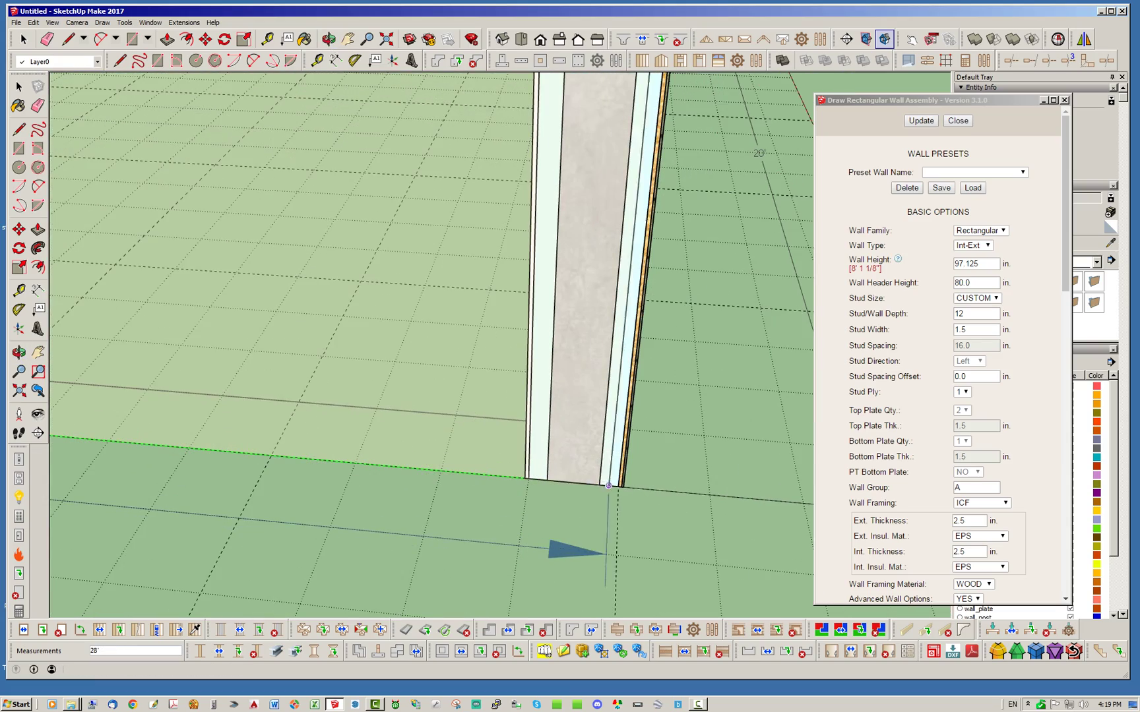
left_click(618, 487)
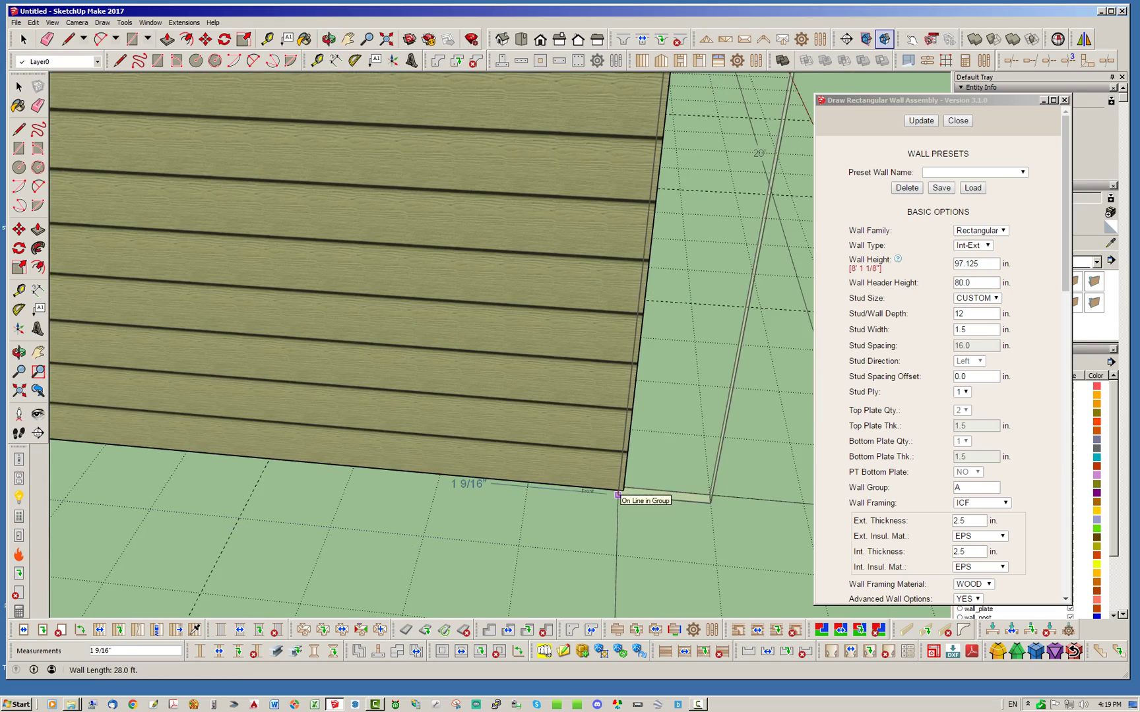
key("space")
Step: Examine the concrete and insulation layers along the wall tops, especially the corner where the first and second walls meet
scroll(599, 521, "down", 5)
middle_click_drag(501, 343, 462, 297)
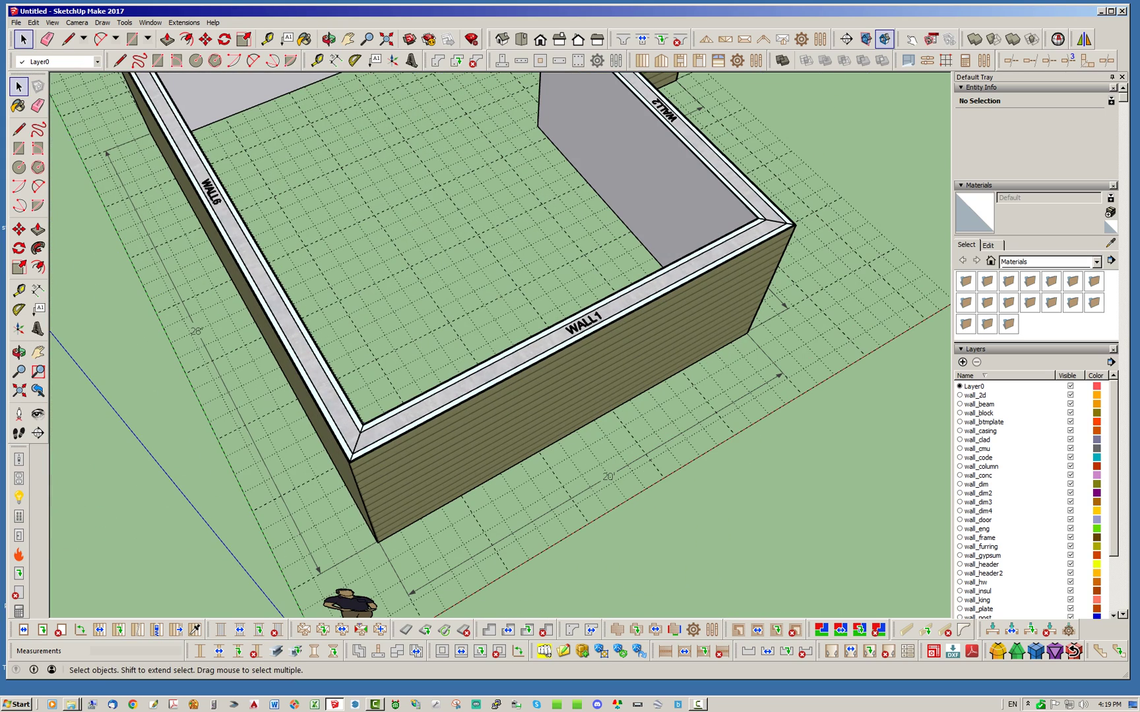
middle_click_drag(593, 316, 462, 291)
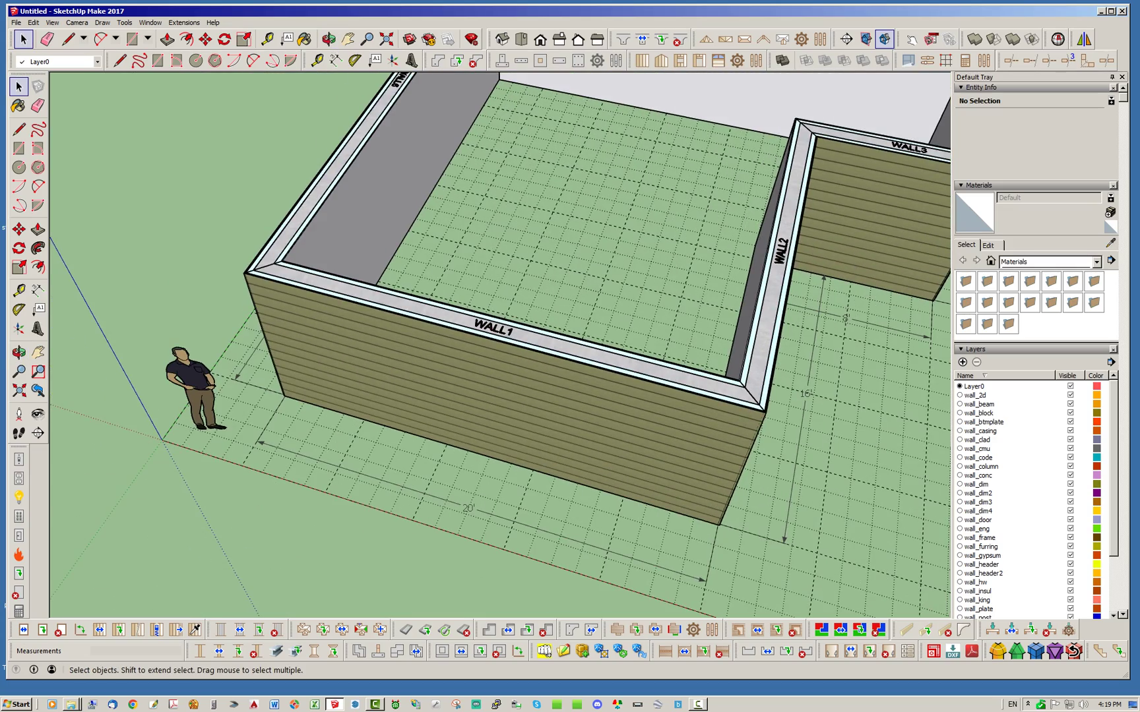
middle_click_drag(627, 330, 660, 277)
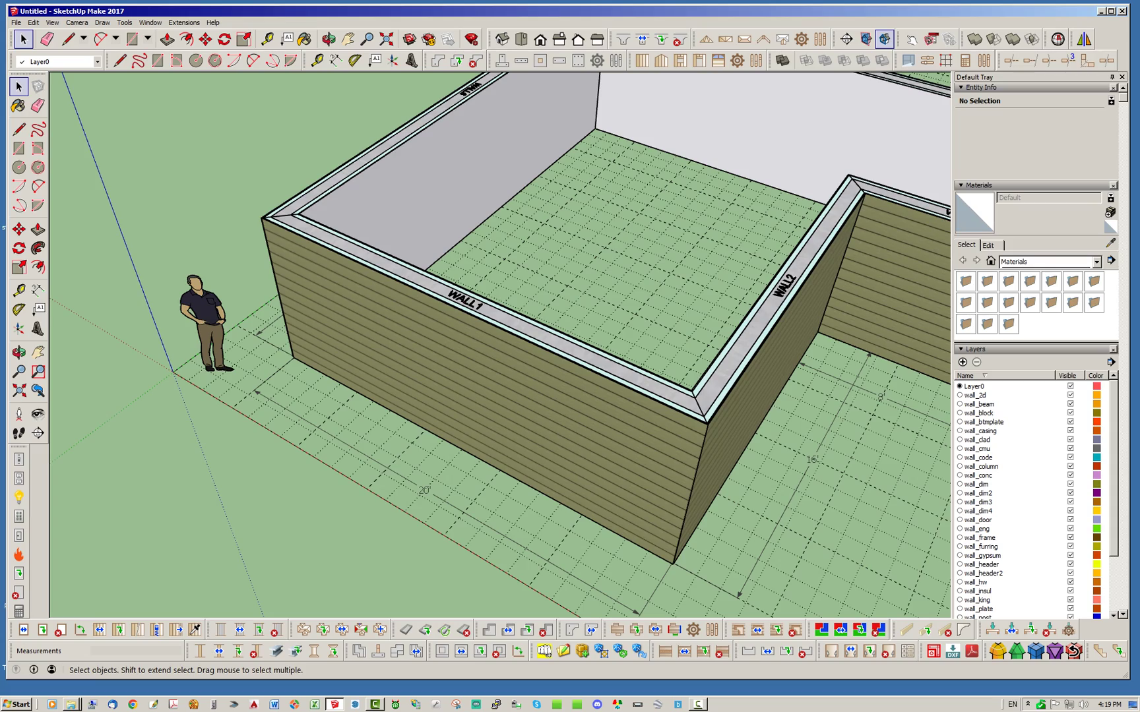
middle_click_drag(594, 317, 548, 314)
middle_click_drag(659, 277, 668, 269)
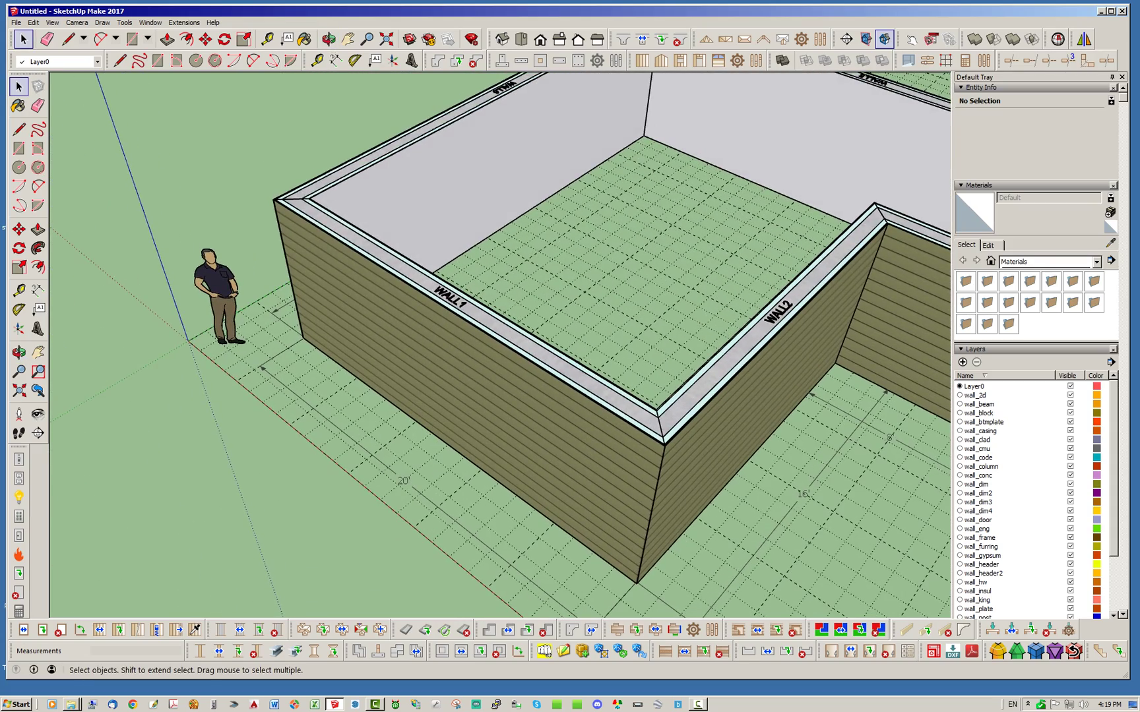
scroll(670, 402, "up", 3)
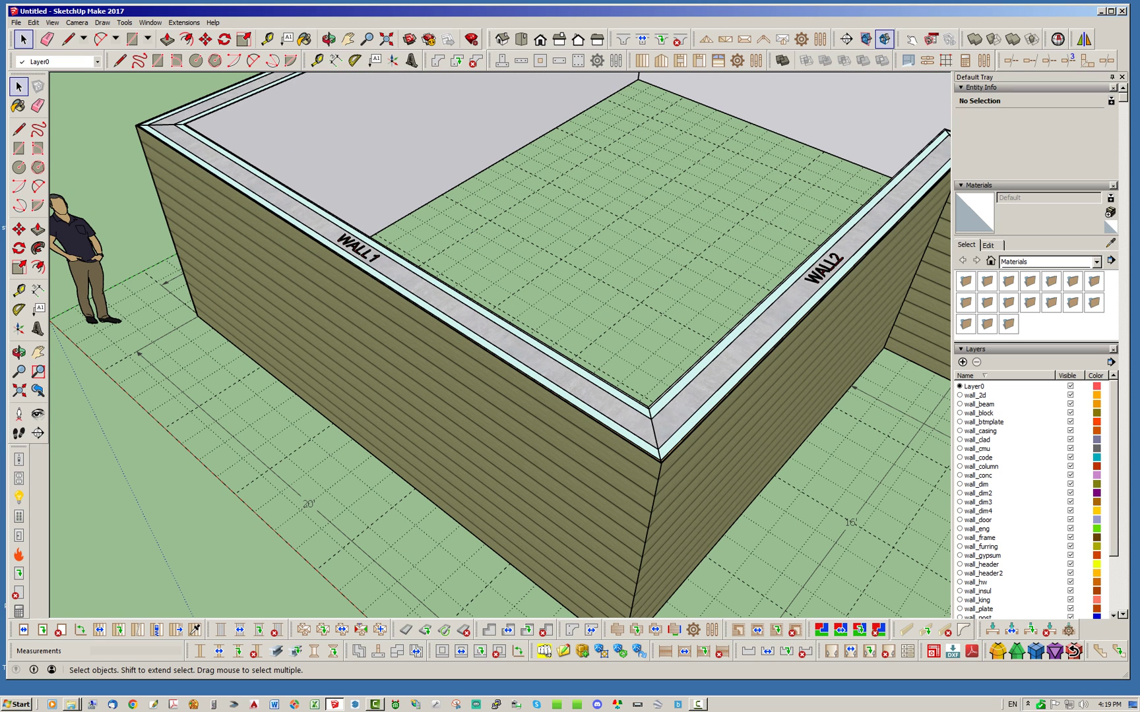
mouse_move(667, 396)
middle_mouse_down()
mouse_move(409, 359)
mouse_move(658, 401)
middle_mouse_up()
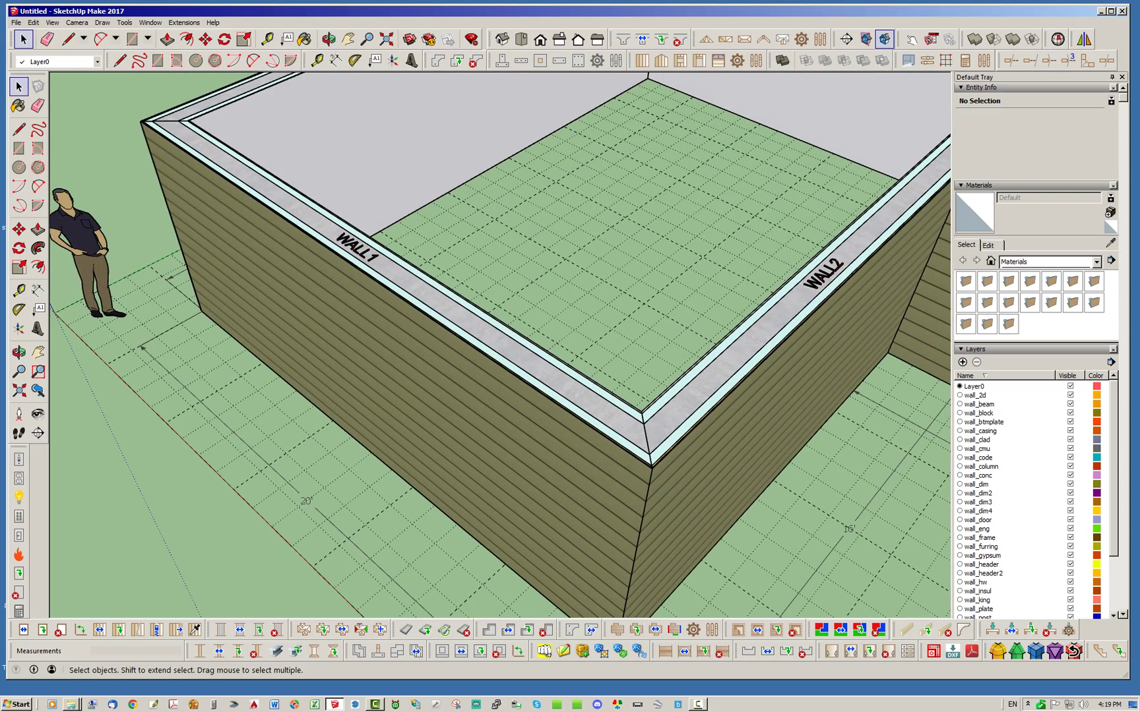
Step: Review the ICF insulation thickness and material options in the Medeek Wall global settings, leaving them unchanged
middle_click_drag(455, 485, 537, 432)
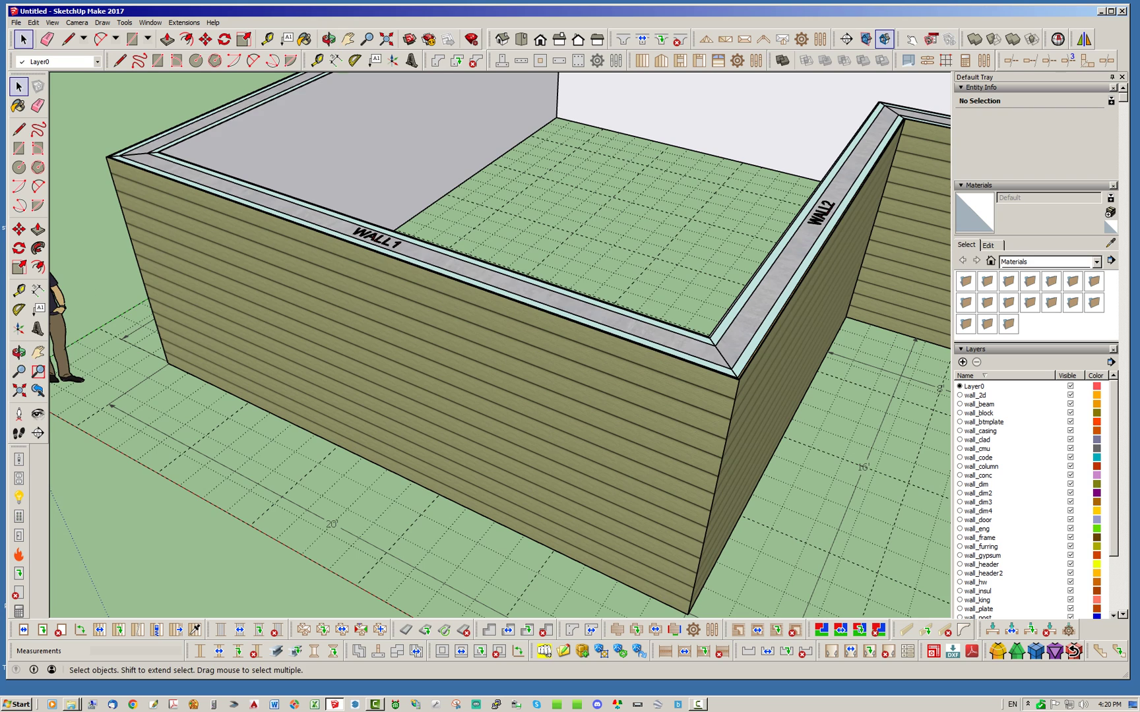
scroll(534, 432, "down", 2)
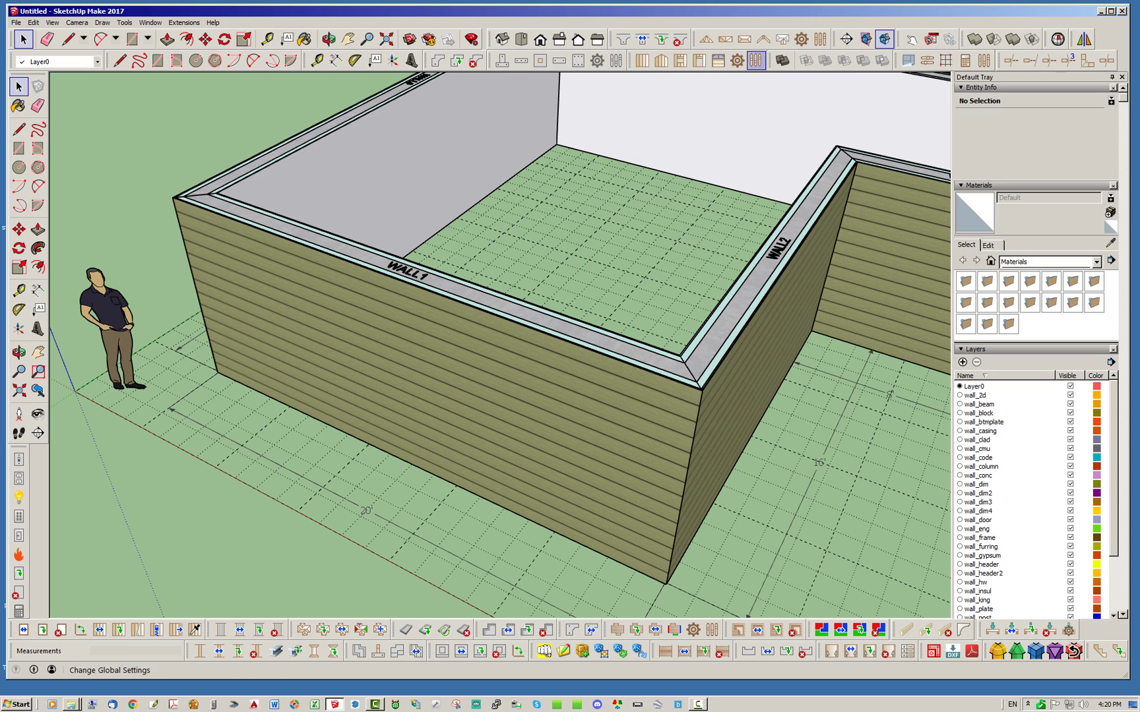
left_click(755, 60)
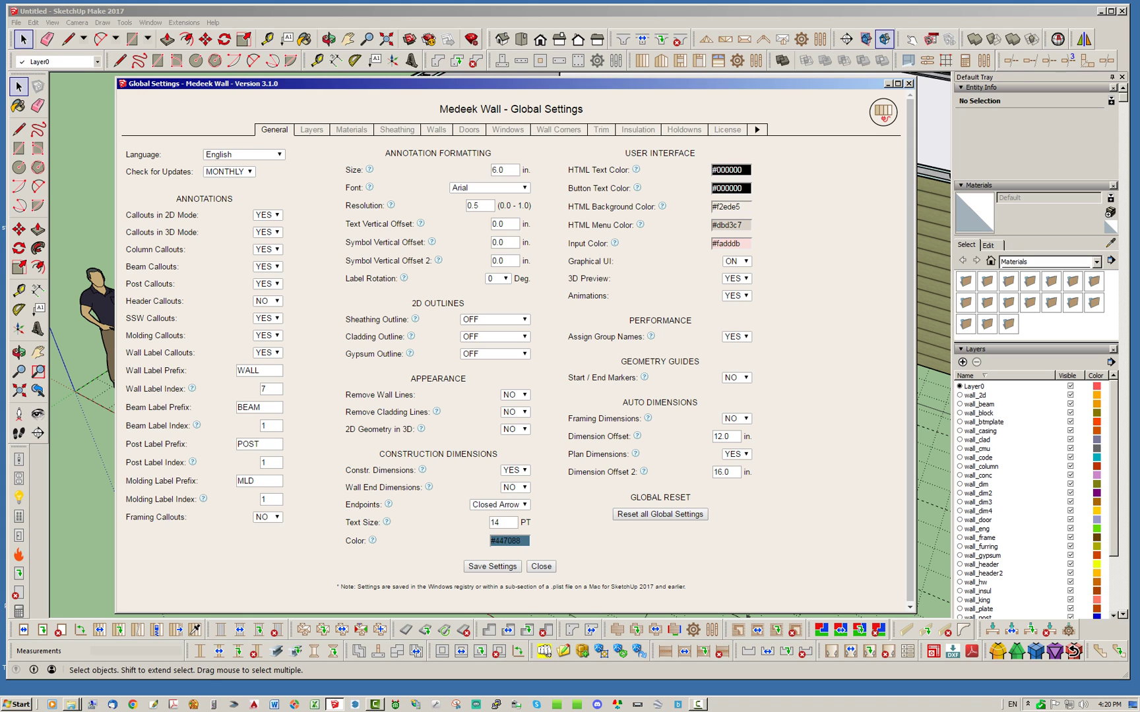
left_click(638, 130)
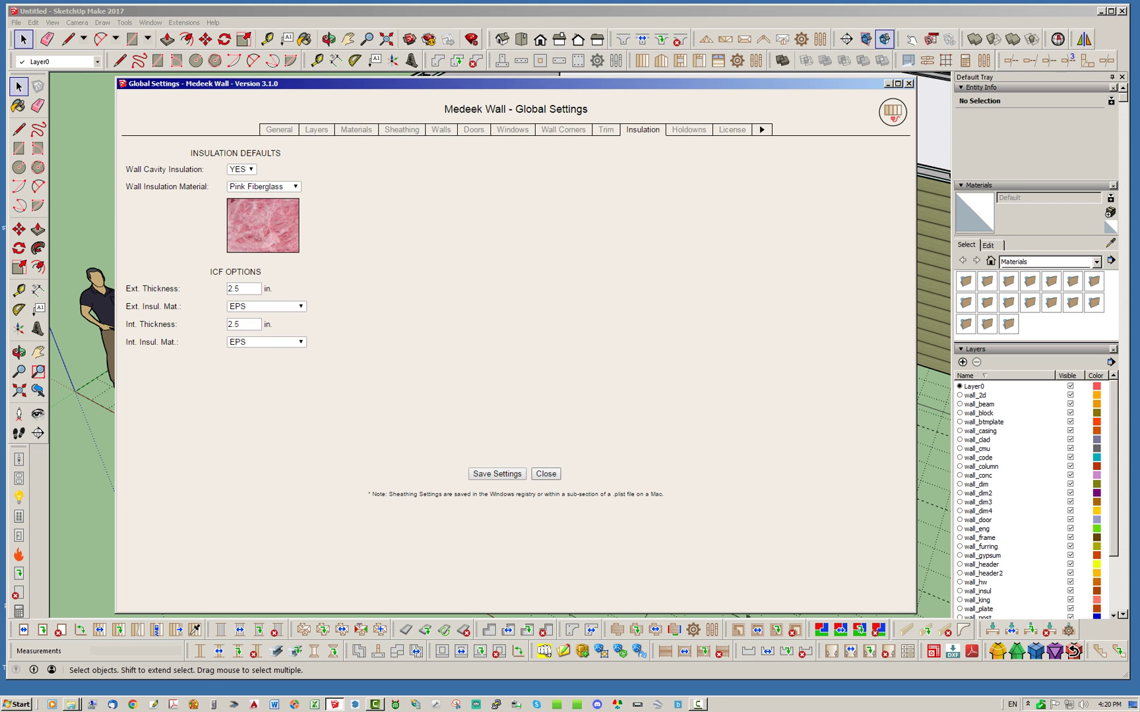
left_click(545, 474)
Step: Insert a rectangular 36 in. by 80 in. door in the 20' front wall, 12' from the wall's start
middle_click_drag(514, 402, 557, 400)
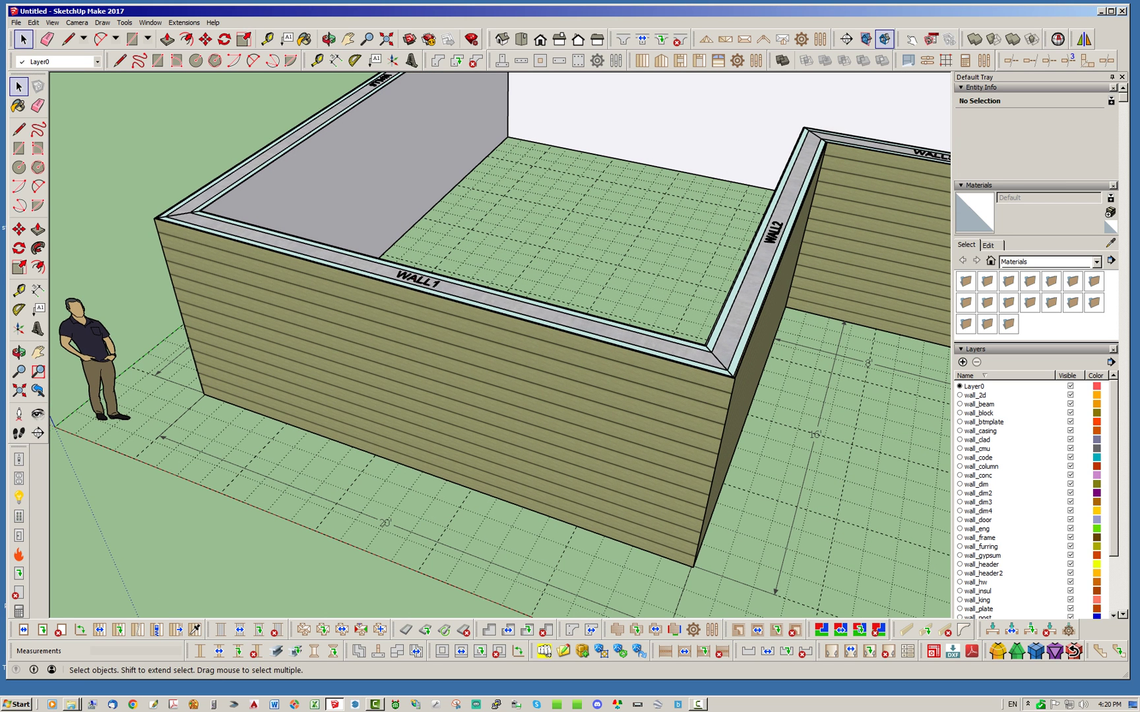
left_click(707, 39)
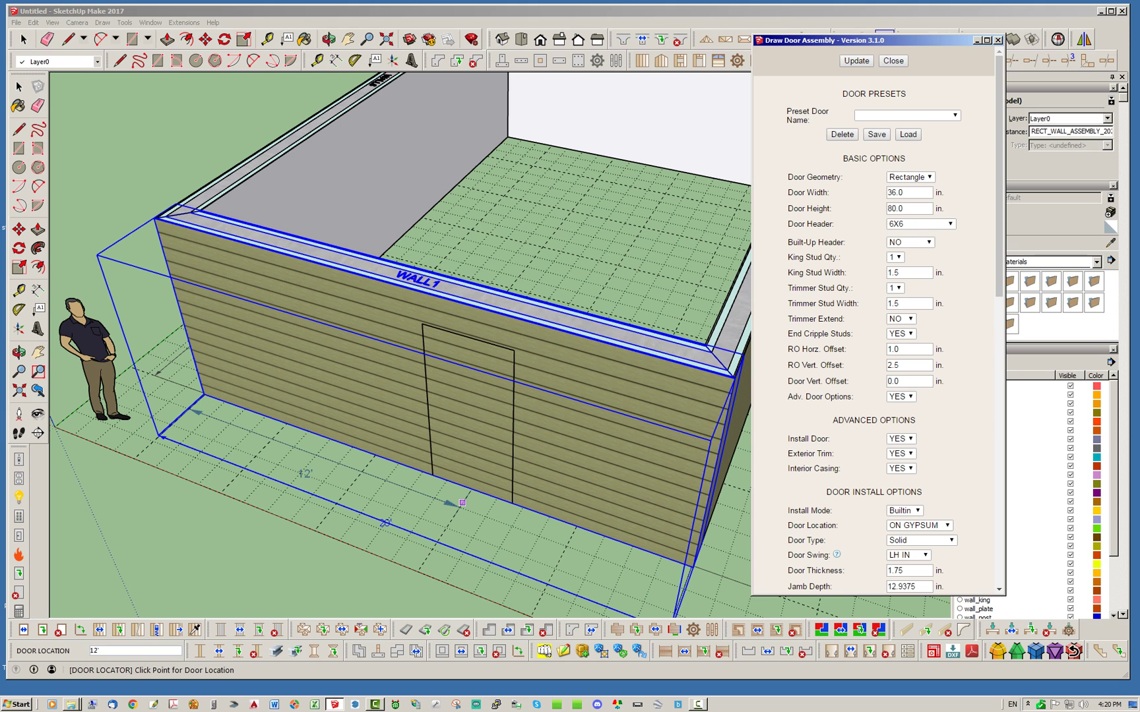
left_click(462, 502)
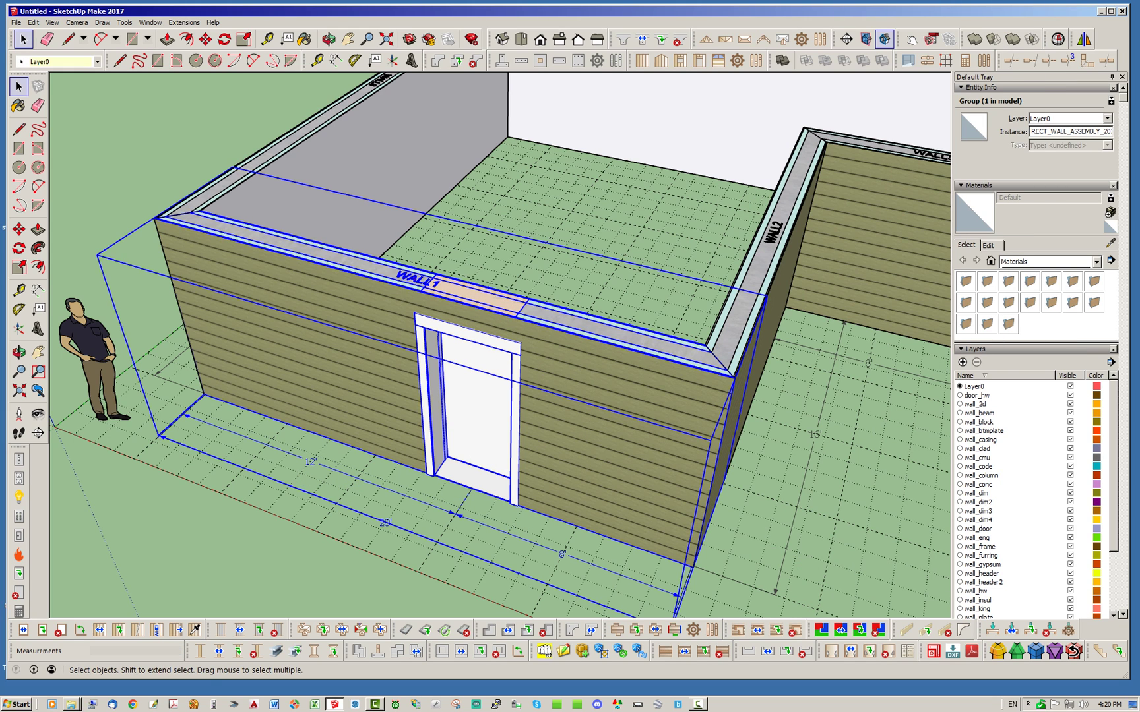
Step: Insert a window in the 20' front wall, 4' from the wall's start
left_click(680, 60)
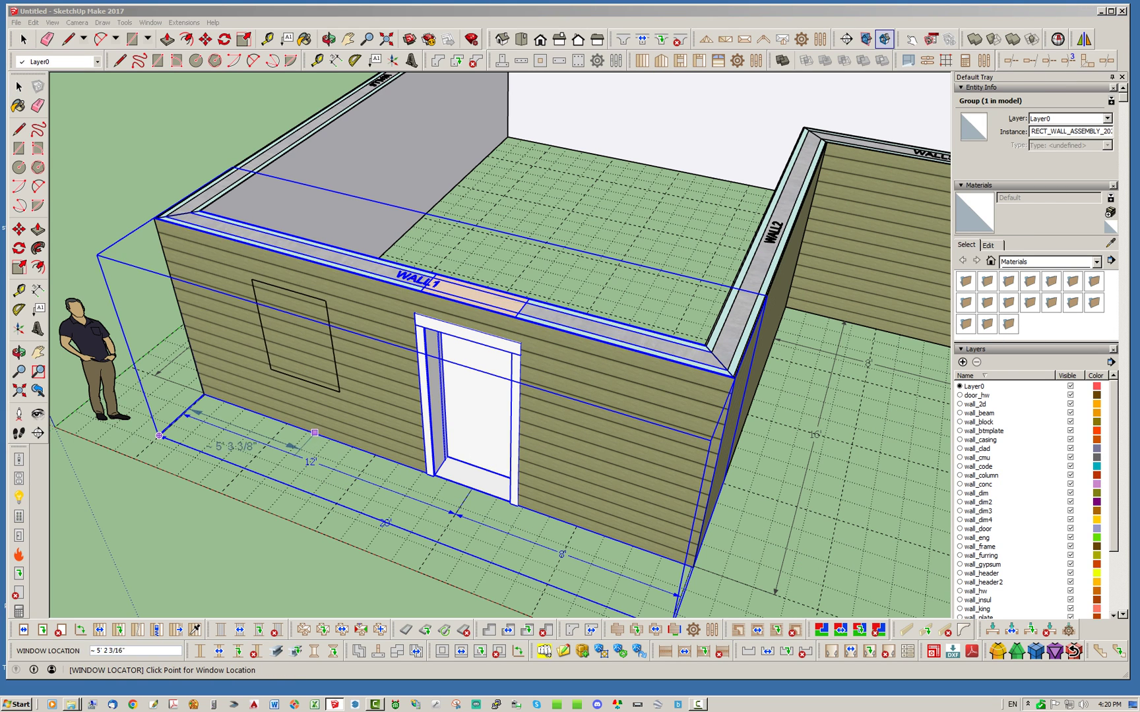
type("4")
key("Return")
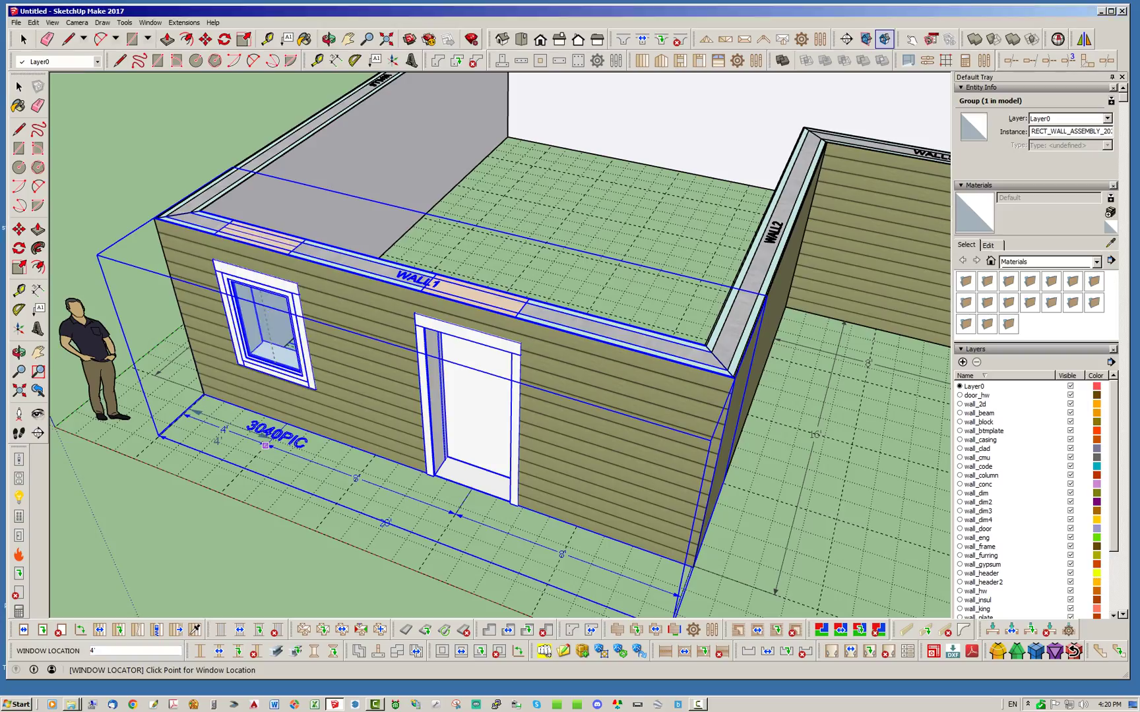
Step: Examine the new door and window in the front wall from both the exterior and the interior
middle_click_drag(265, 446, 205, 461)
middle_click_drag(561, 369, 376, 350)
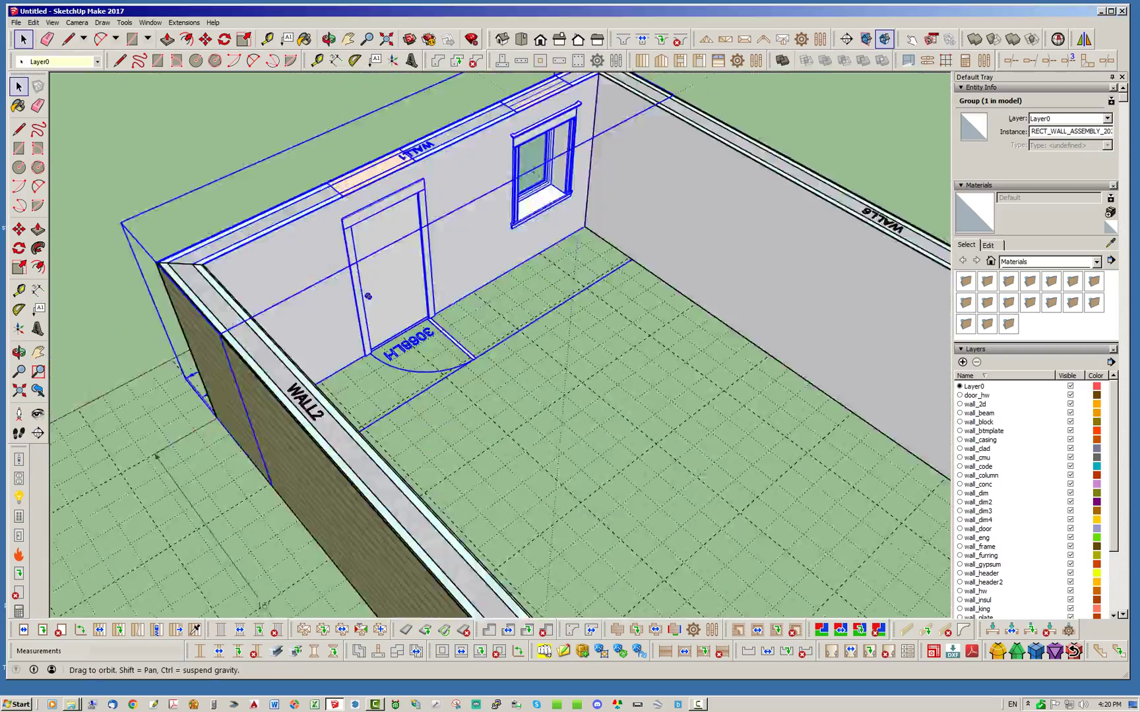
middle_click_drag(627, 409, 700, 211)
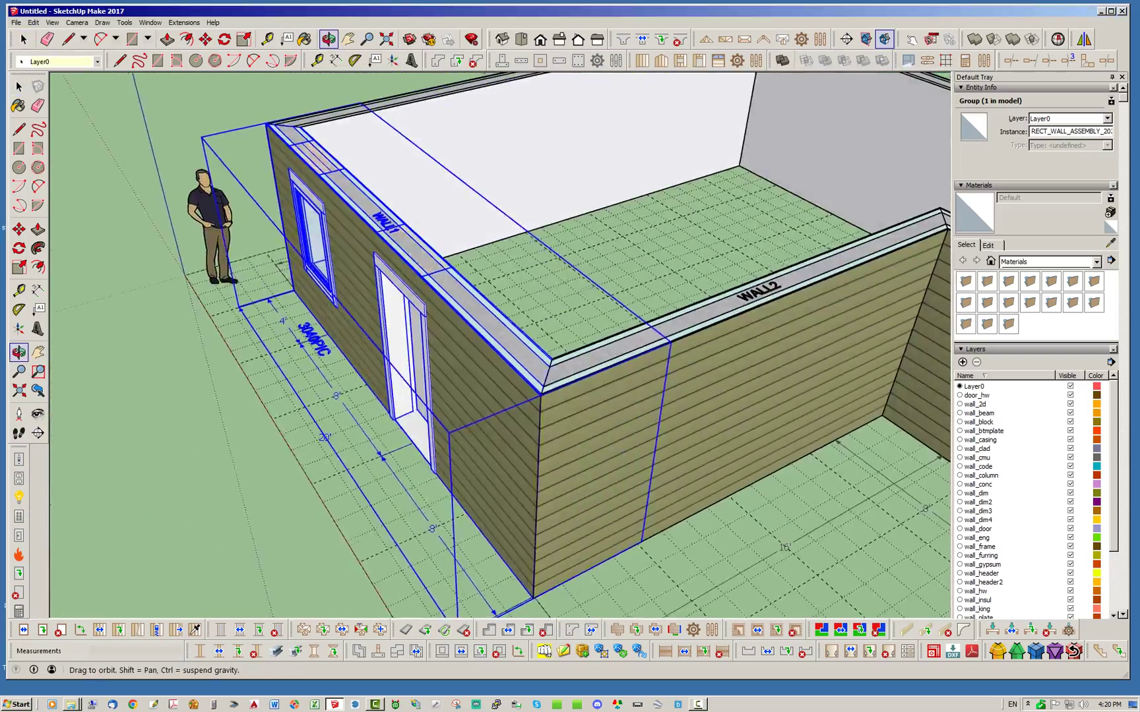
middle_click_drag(429, 395, 584, 462)
scroll(584, 471, "down", 2)
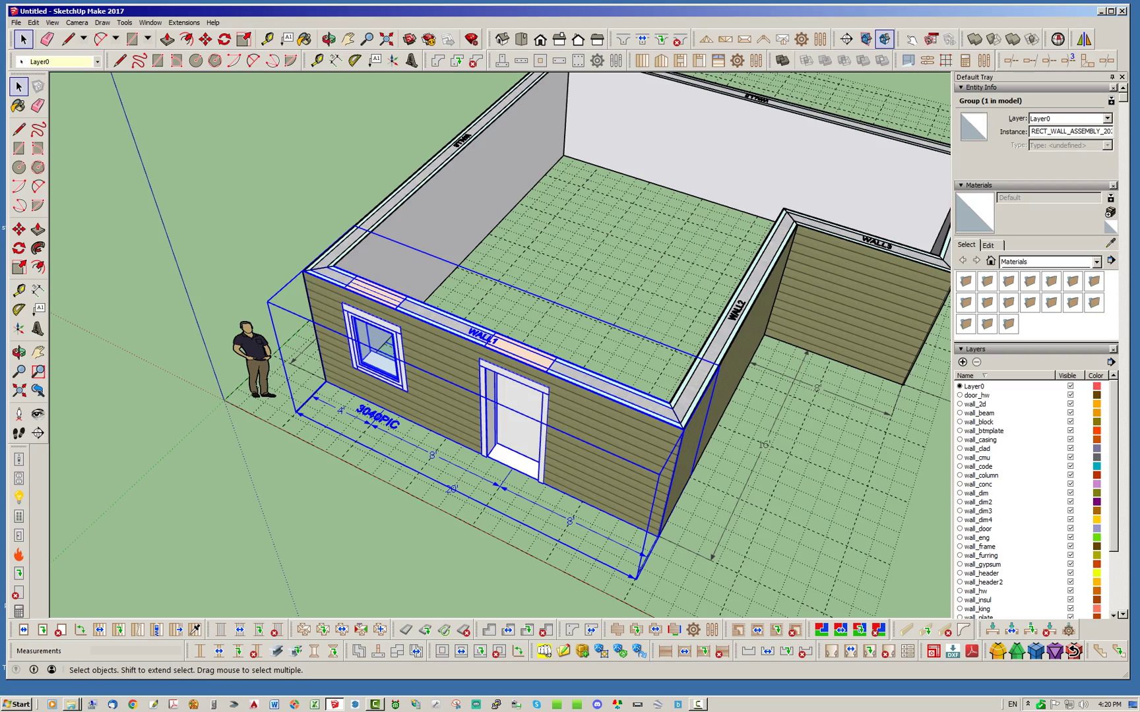
middle_click_drag(594, 422, 610, 363)
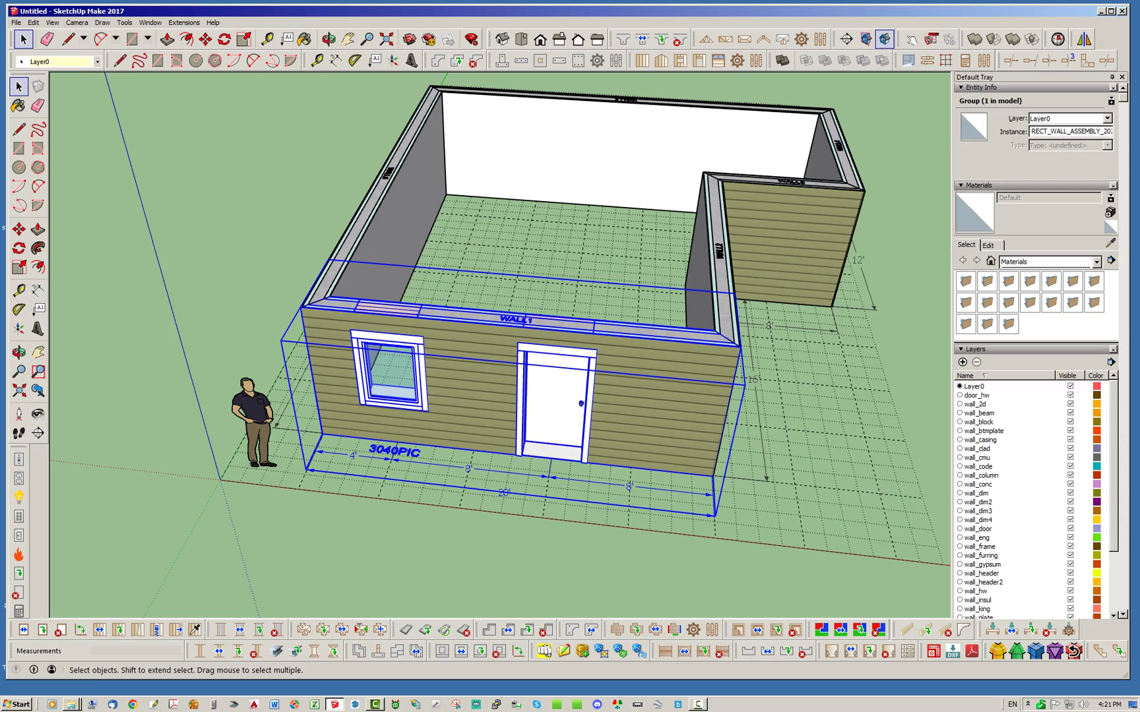
middle_click_drag(422, 330, 620, 281)
scroll(624, 274, "up", 4)
middle_click_drag(594, 369, 706, 357)
middle_click_drag(594, 462, 686, 446)
scroll(686, 445, "down", 3)
middle_click_drag(633, 409, 693, 400)
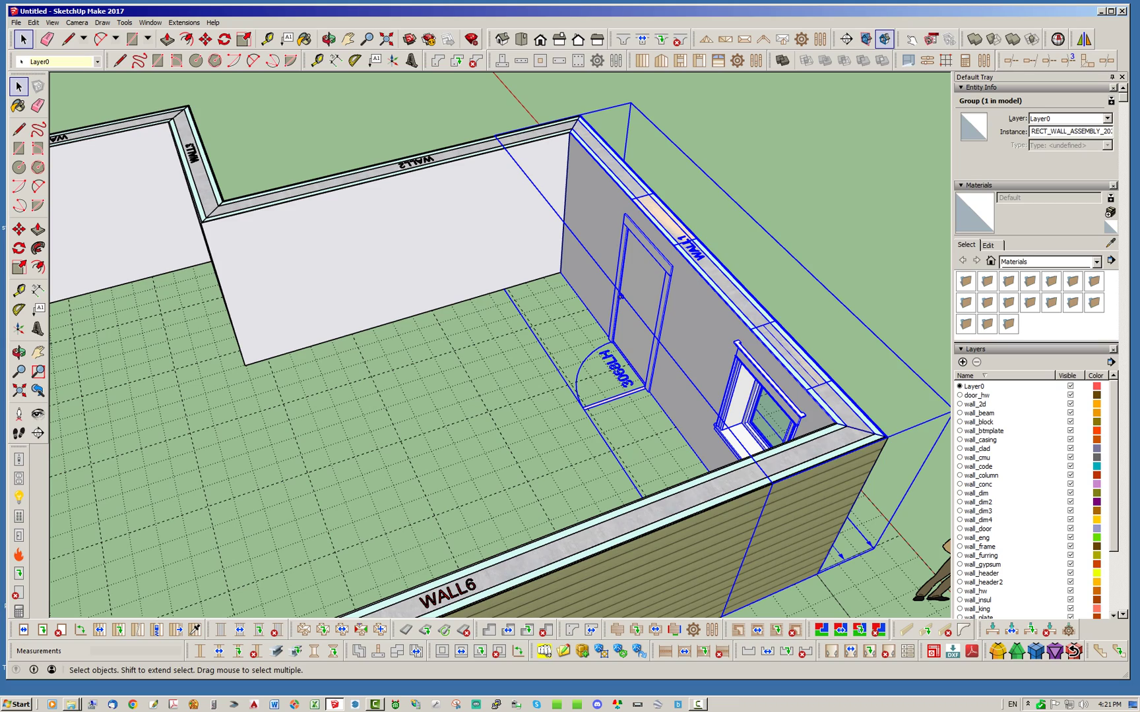
middle_click_drag(541, 291, 217, 280)
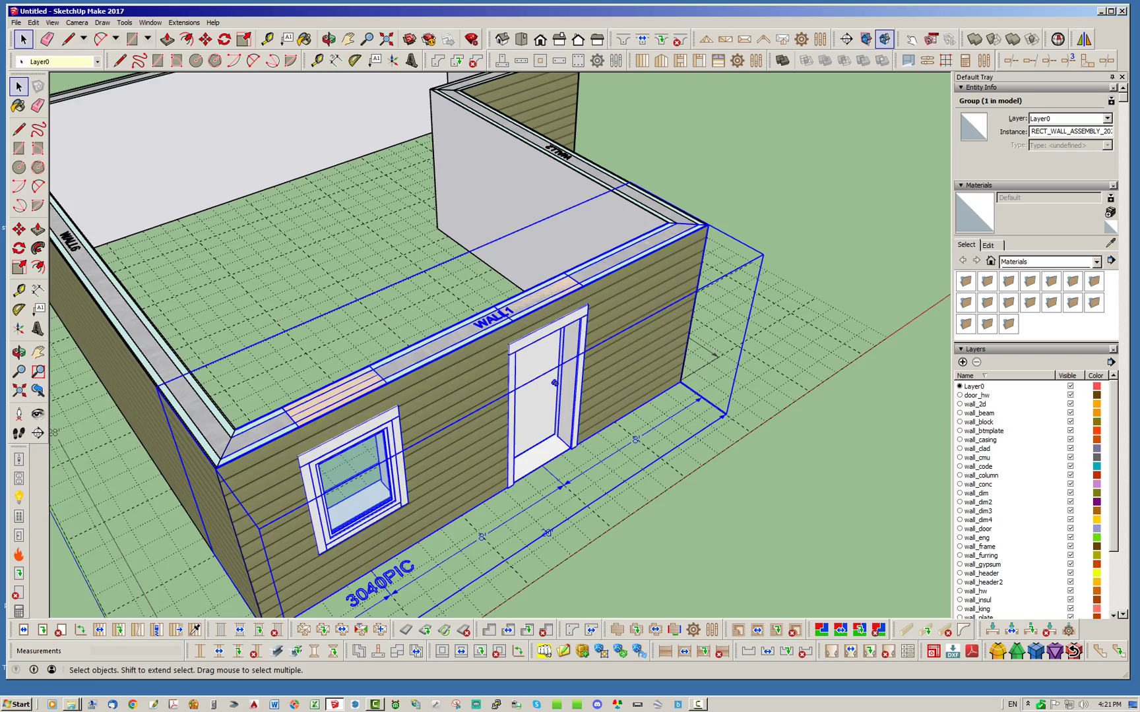
Step: Deselect the front wall and examine the layers and corner joints along the tops of the walls
scroll(666, 209, "up", 3)
left_click(787, 350)
scroll(788, 350, "down", 5)
middle_click_drag(788, 349, 670, 416)
scroll(670, 416, "up", 3)
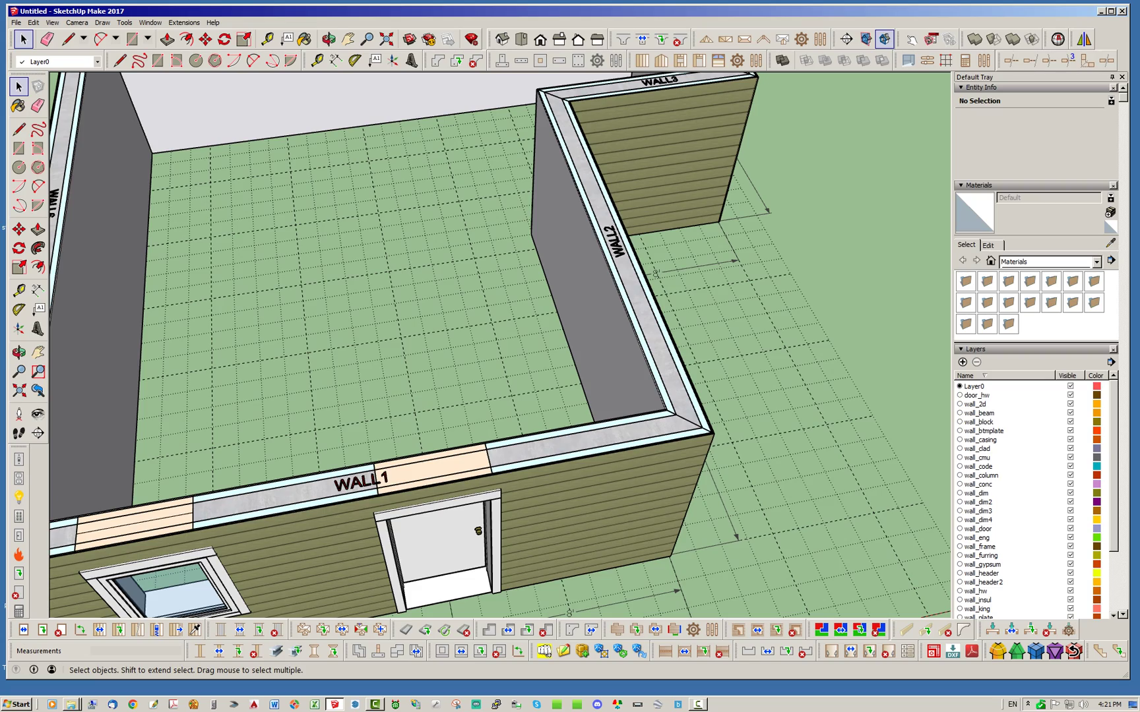
middle_click_drag(560, 369, 416, 403)
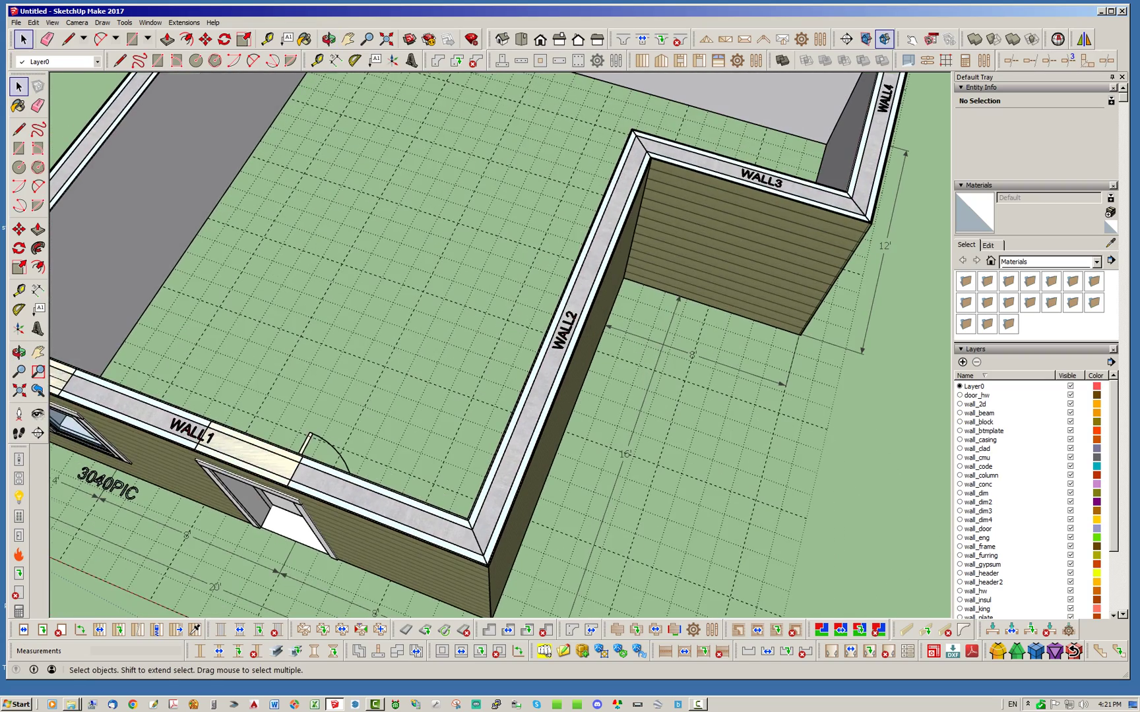
scroll(575, 461, "down", 3)
middle_click_drag(575, 462, 620, 397)
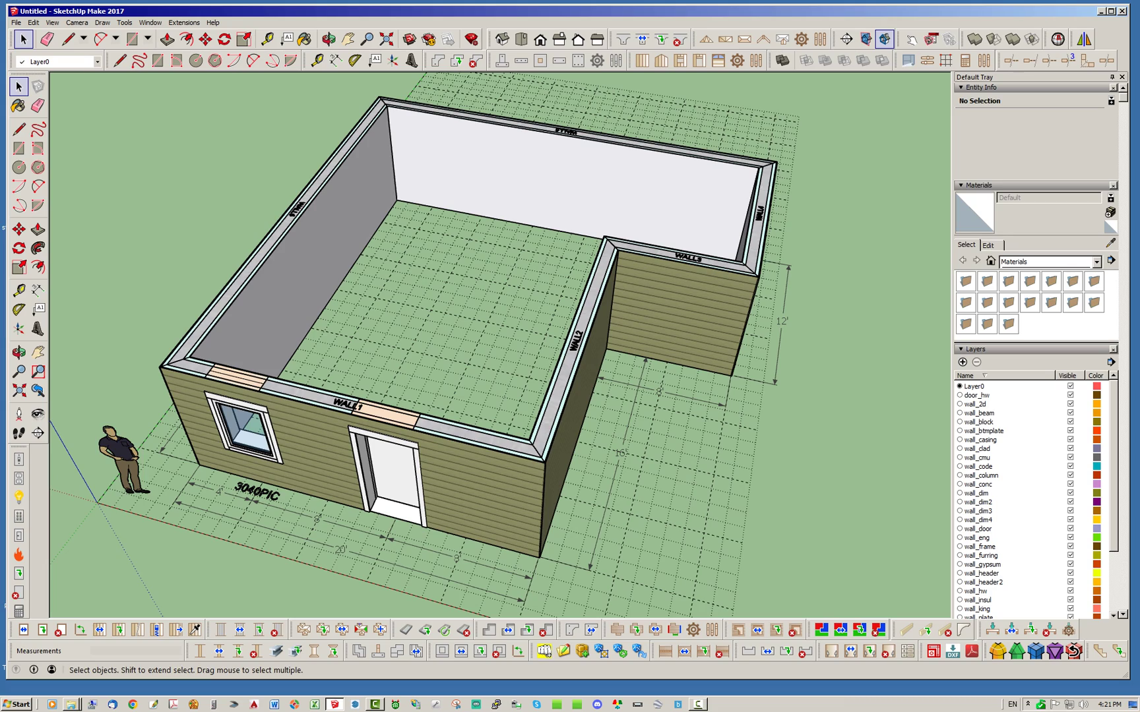
Step: Examine the front wall's exterior and the framing above its door and window openings
middle_click_drag(409, 382, 627, 284)
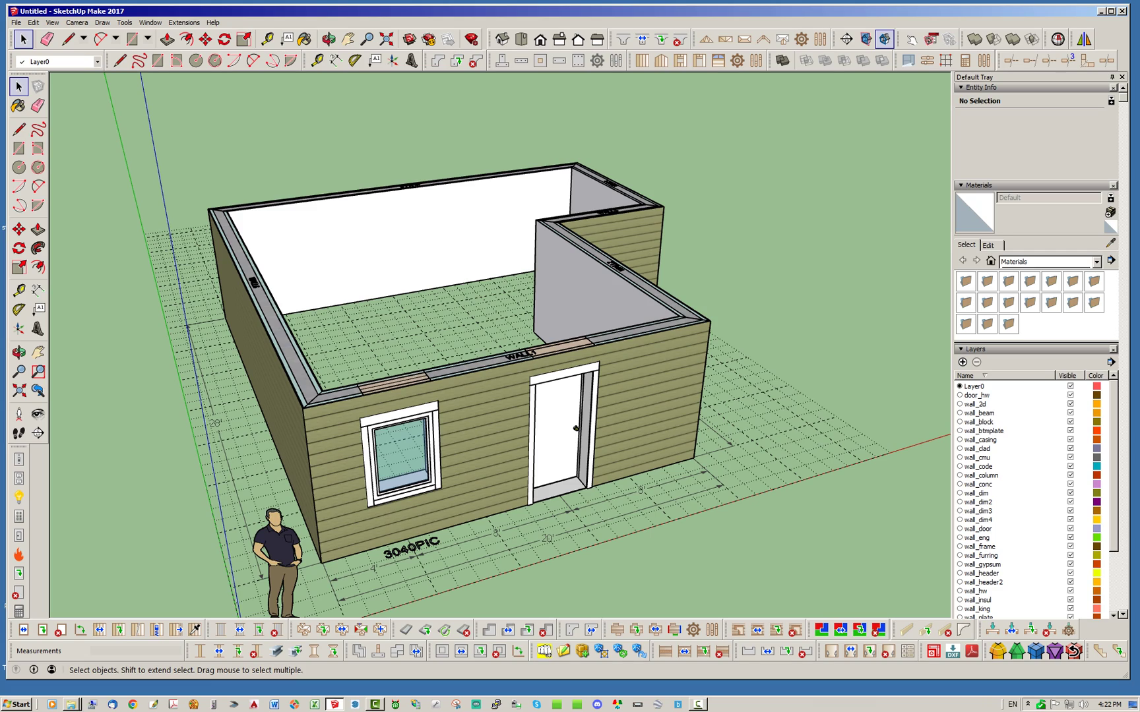
scroll(587, 442, "up", 3)
middle_click_drag(435, 409, 487, 428)
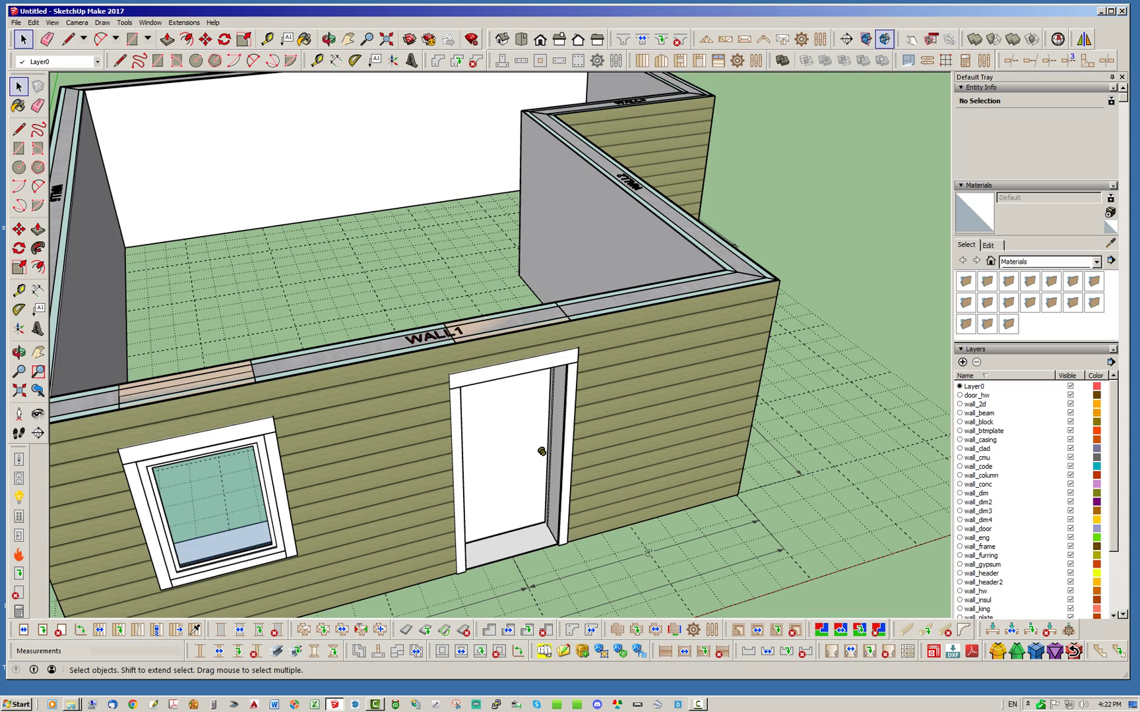
middle_click_drag(648, 553, 623, 593)
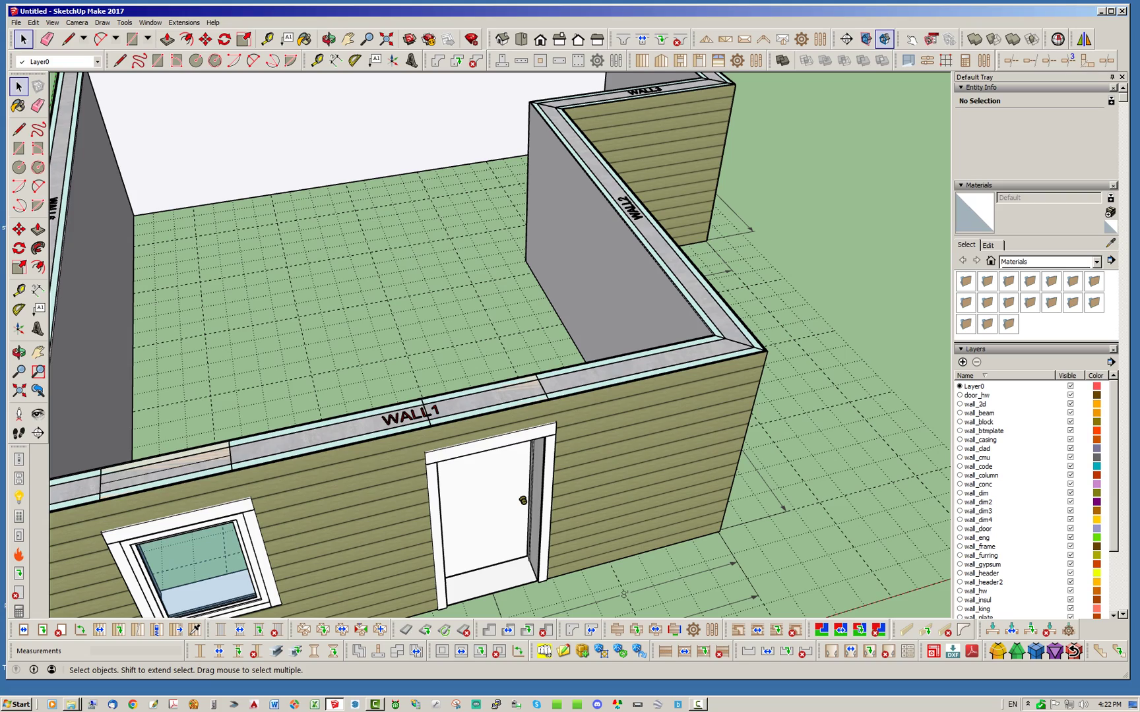
mouse_move(488, 376)
middle_mouse_down()
mouse_move(419, 432)
mouse_move(492, 369)
middle_mouse_up()
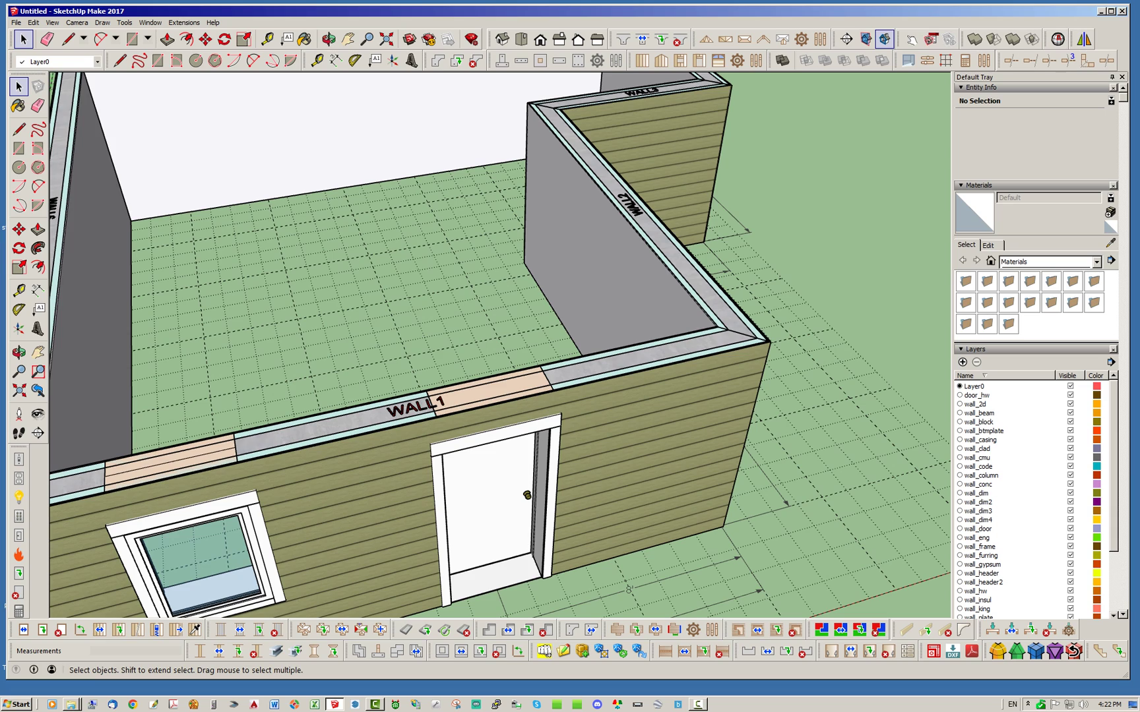
scroll(633, 396, "down", 2)
middle_click_drag(630, 396, 663, 333)
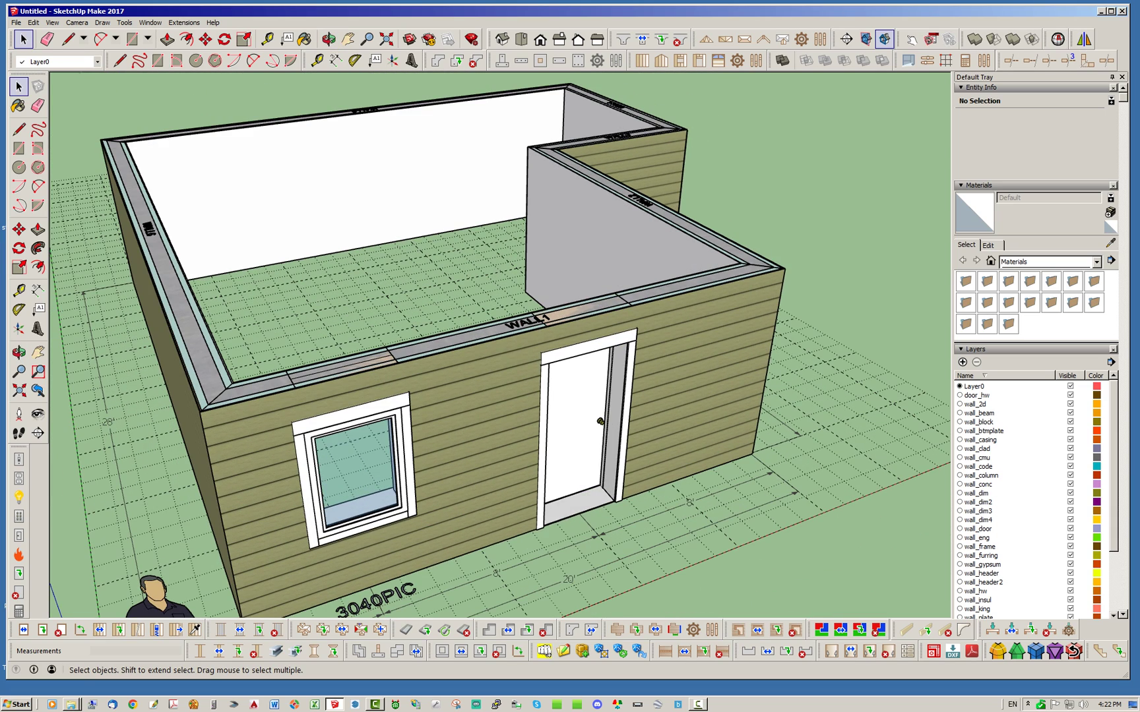